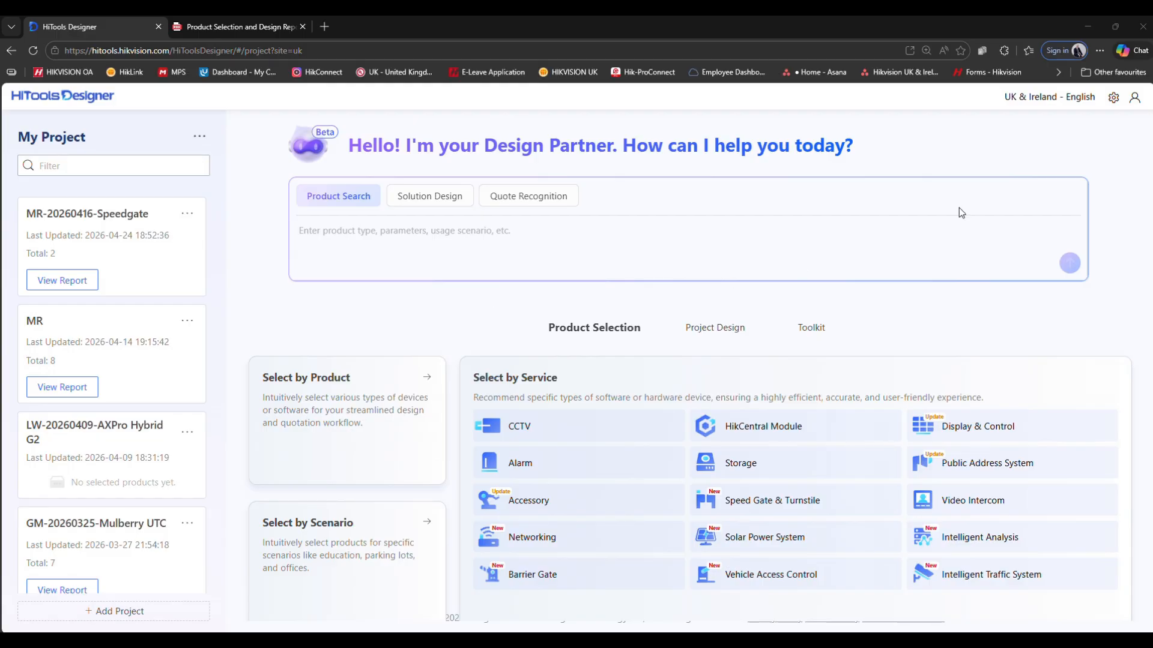
left_click(1133, 98)
left_click(1037, 97)
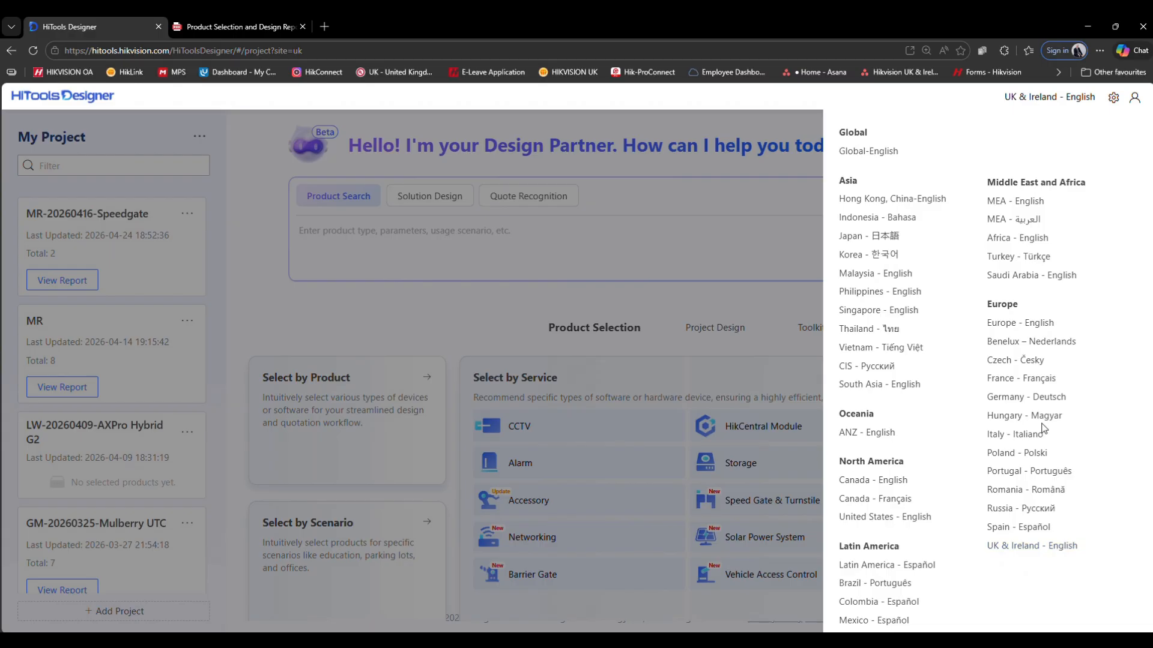
left_click(796, 178)
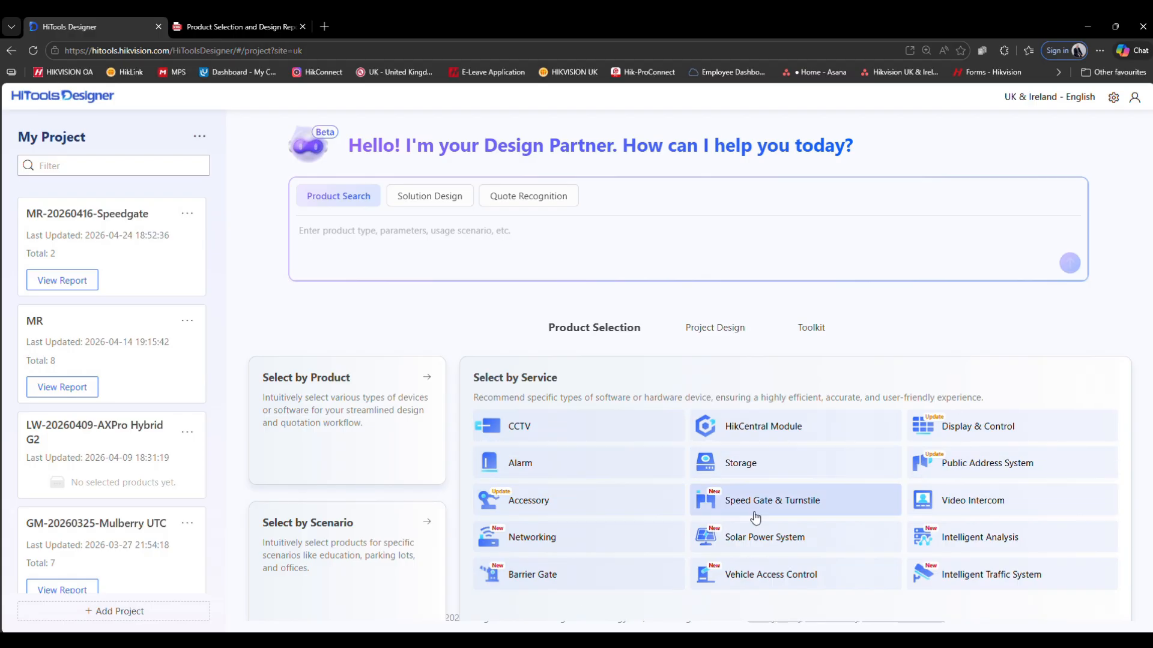
- Start a Video Intercom selection for an Apartment Building using the IP Solution with a Modular door station
left_click(978, 506)
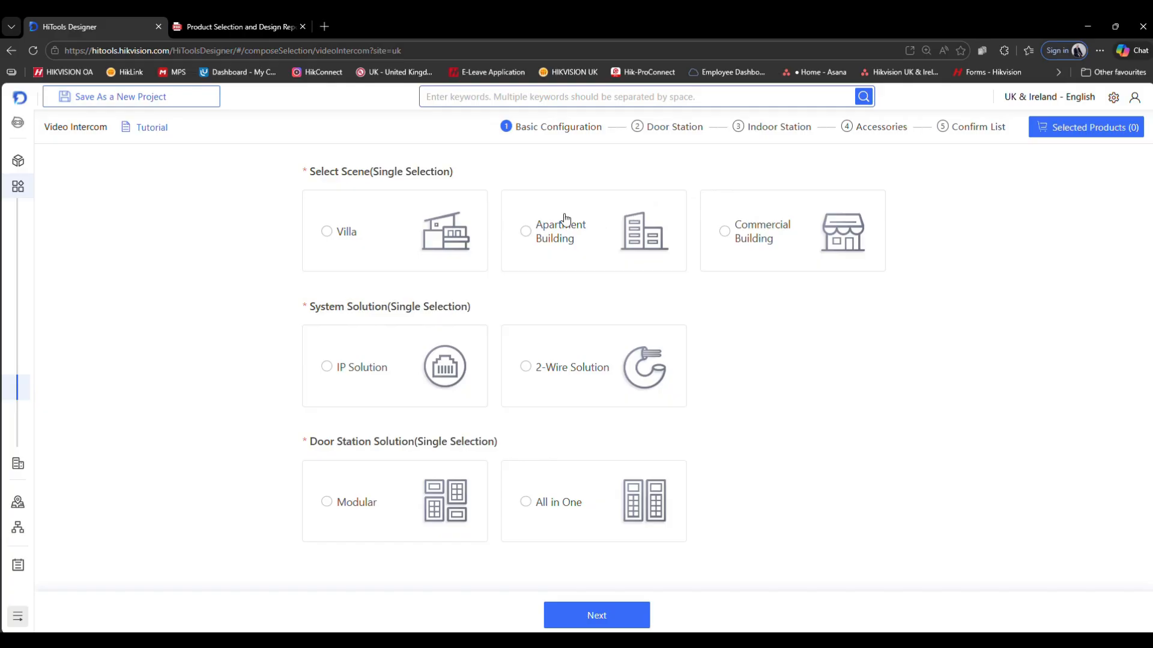
left_click(528, 233)
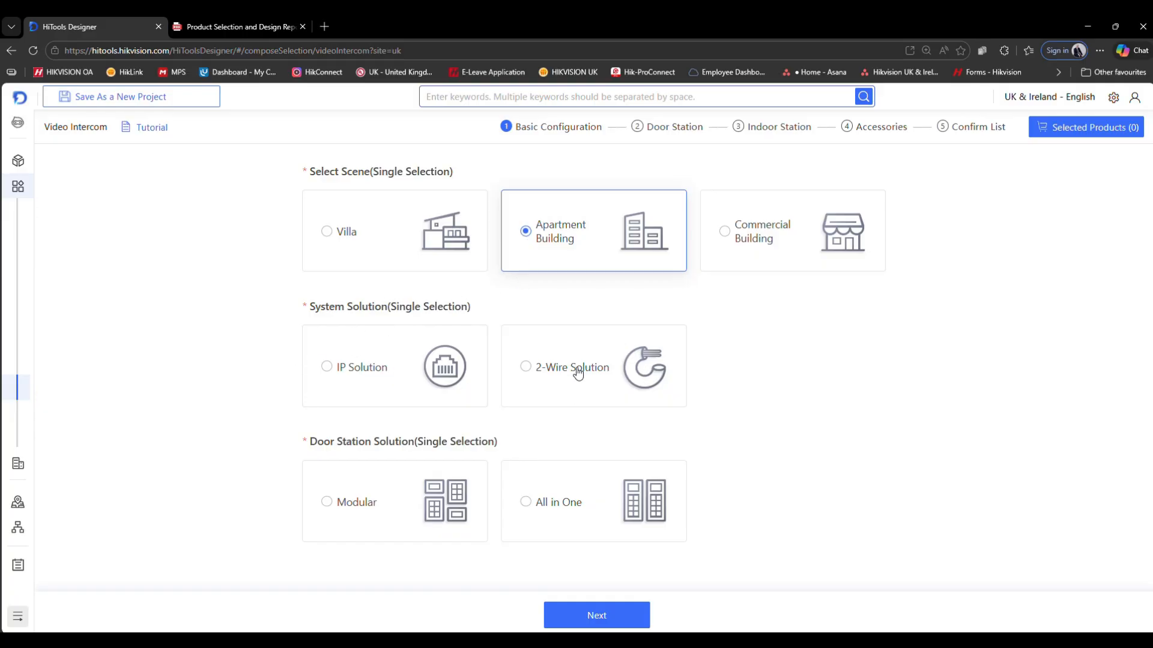
left_click(327, 368)
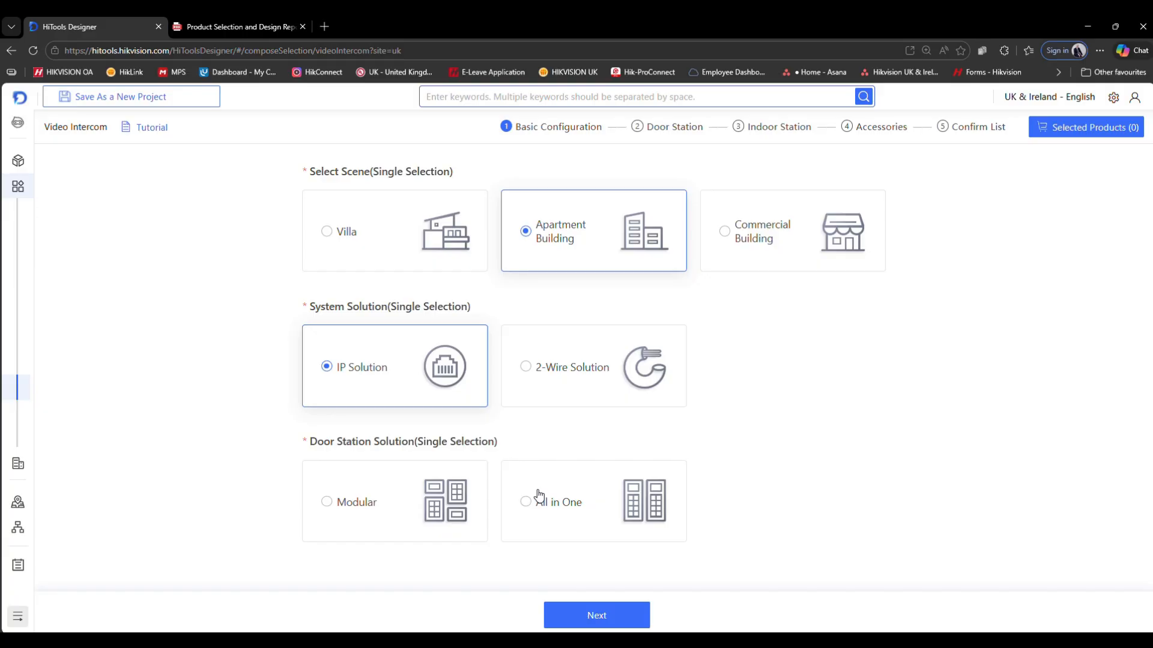
left_click(330, 503)
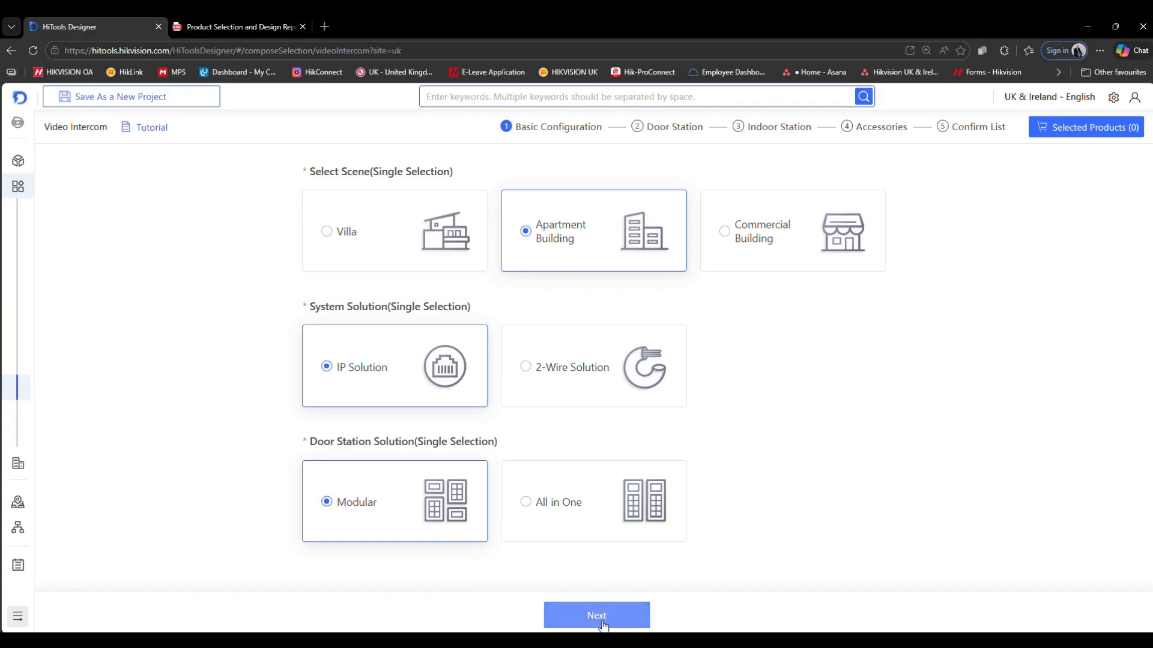
left_click(597, 616)
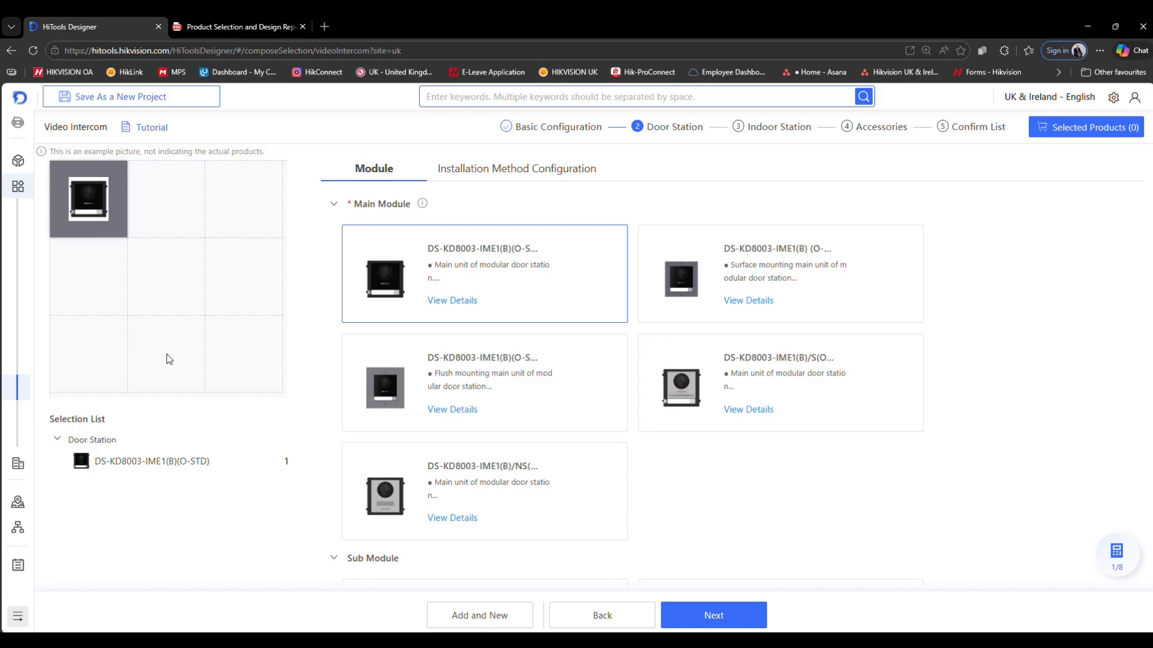
- Choose DS-KD8003-IME1(B)/S(O-STD) as the main module and add one Touch & Display Module
left_click(713, 386)
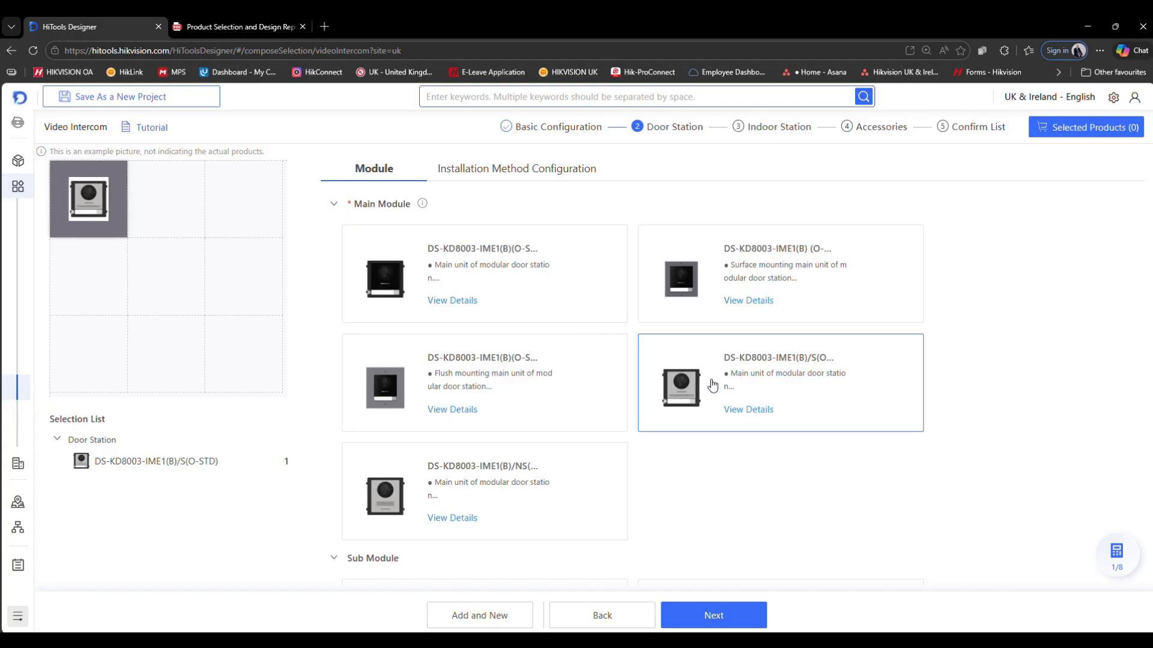
scroll(713, 386, "down", 5)
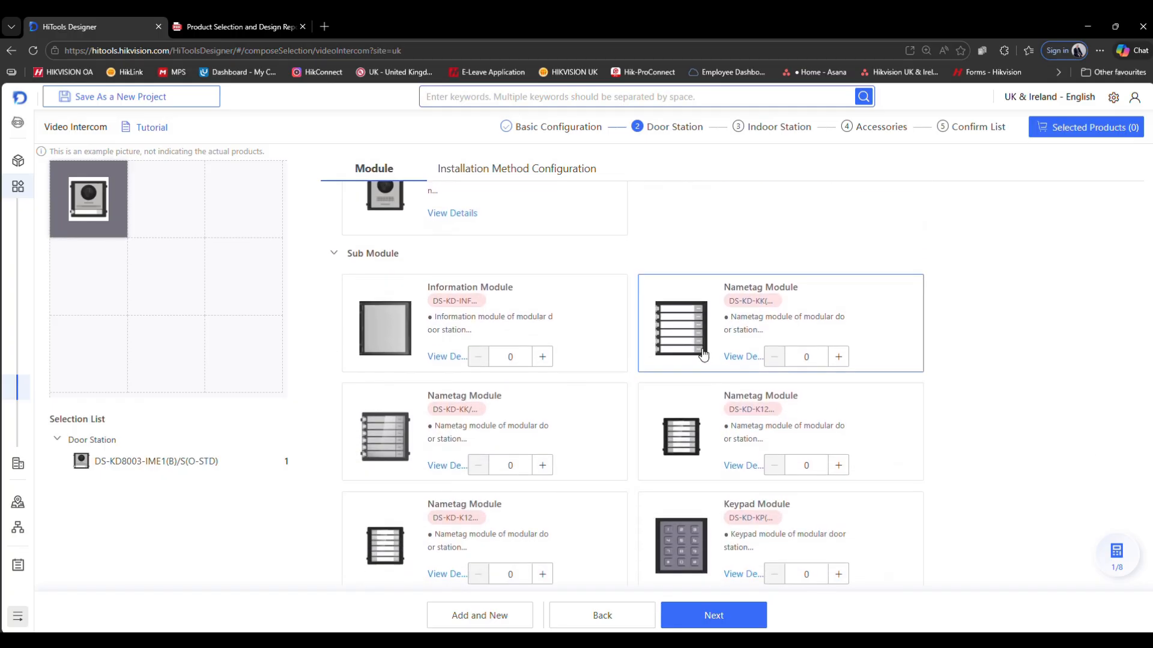
scroll(703, 354, "down", 3)
scroll(625, 375, "down", 2)
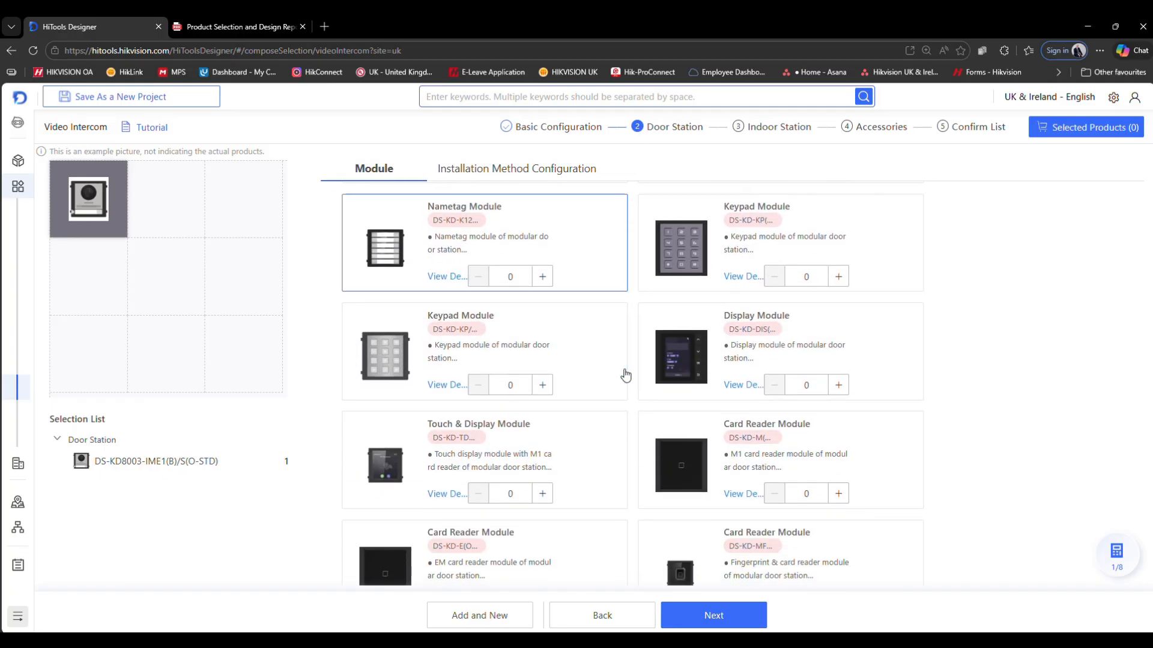
left_click(543, 495)
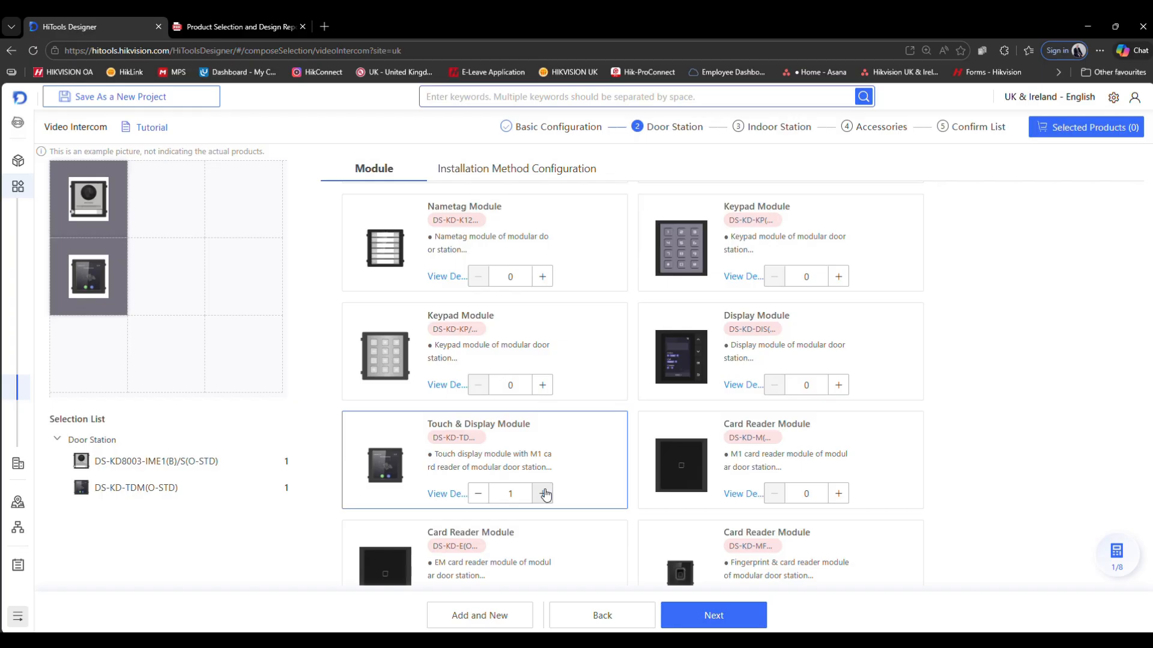
- Add one Indicator Module to the first door station
scroll(548, 493, "down", 3)
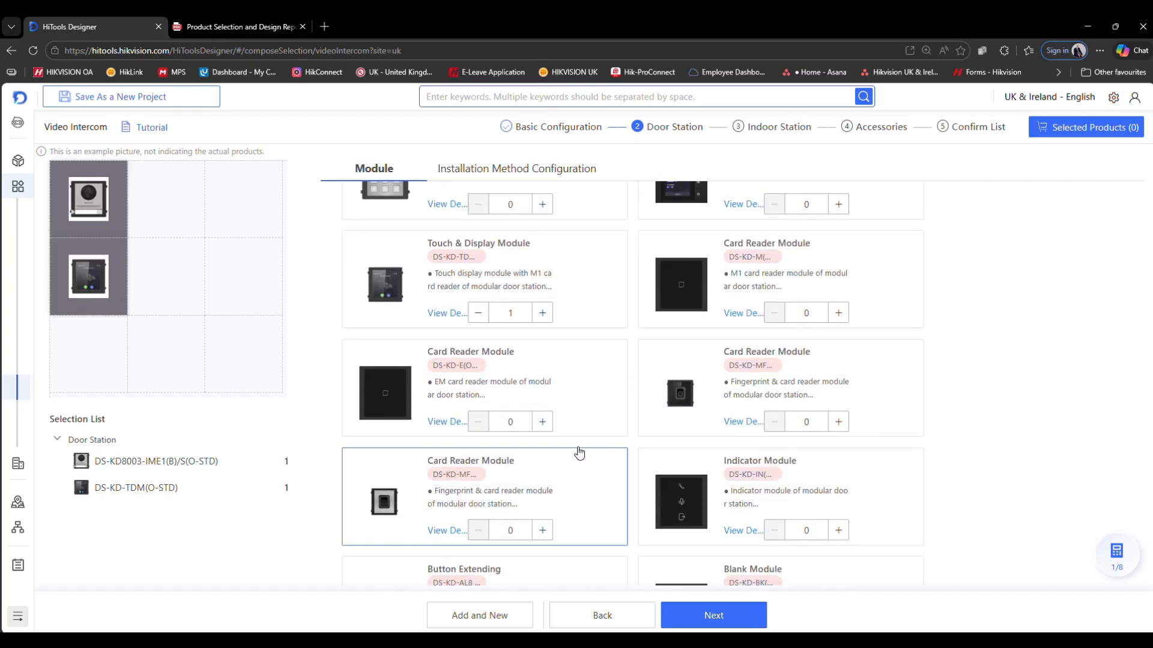
left_click(839, 530)
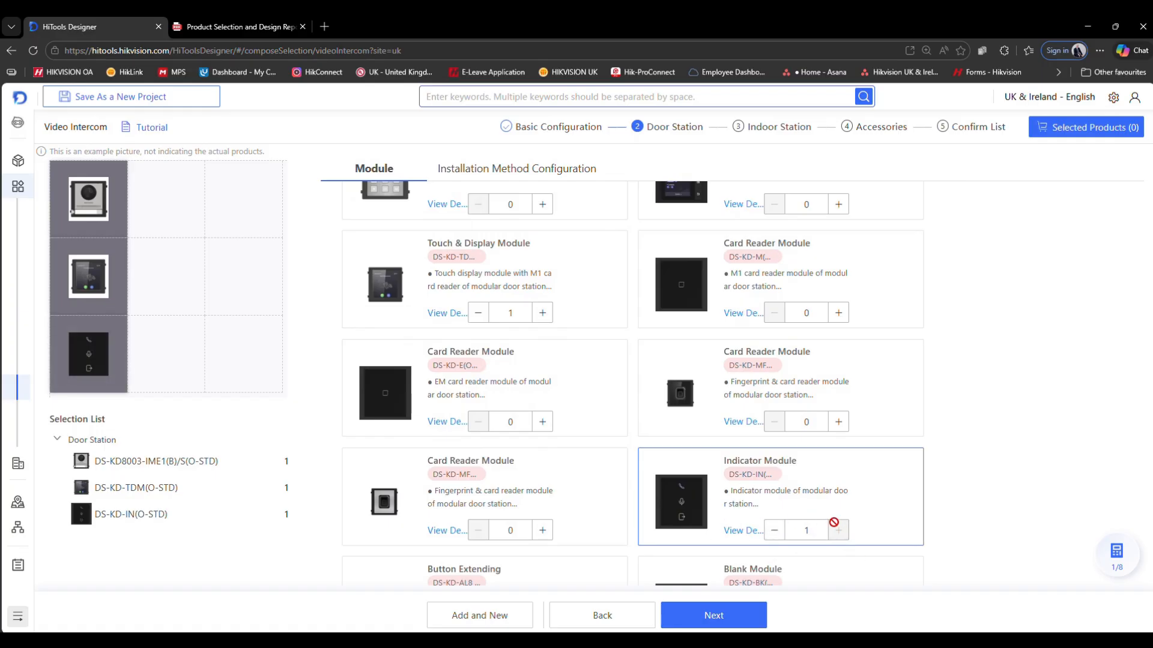
mouse_move(63, 347)
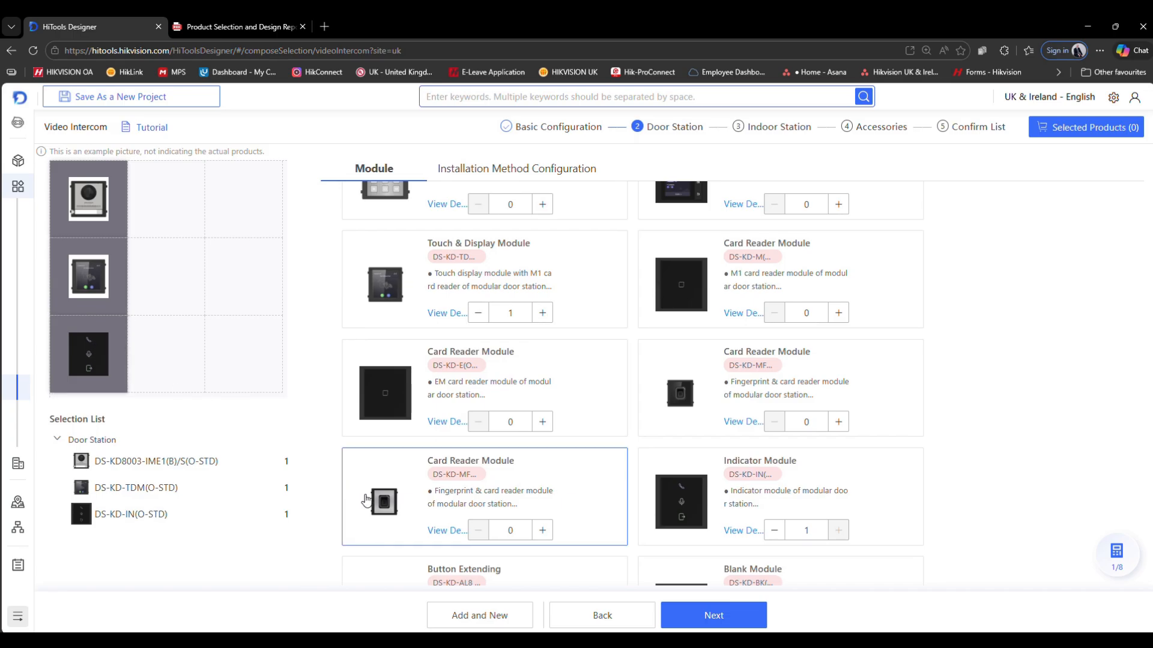
scroll(330, 433, "down", 1)
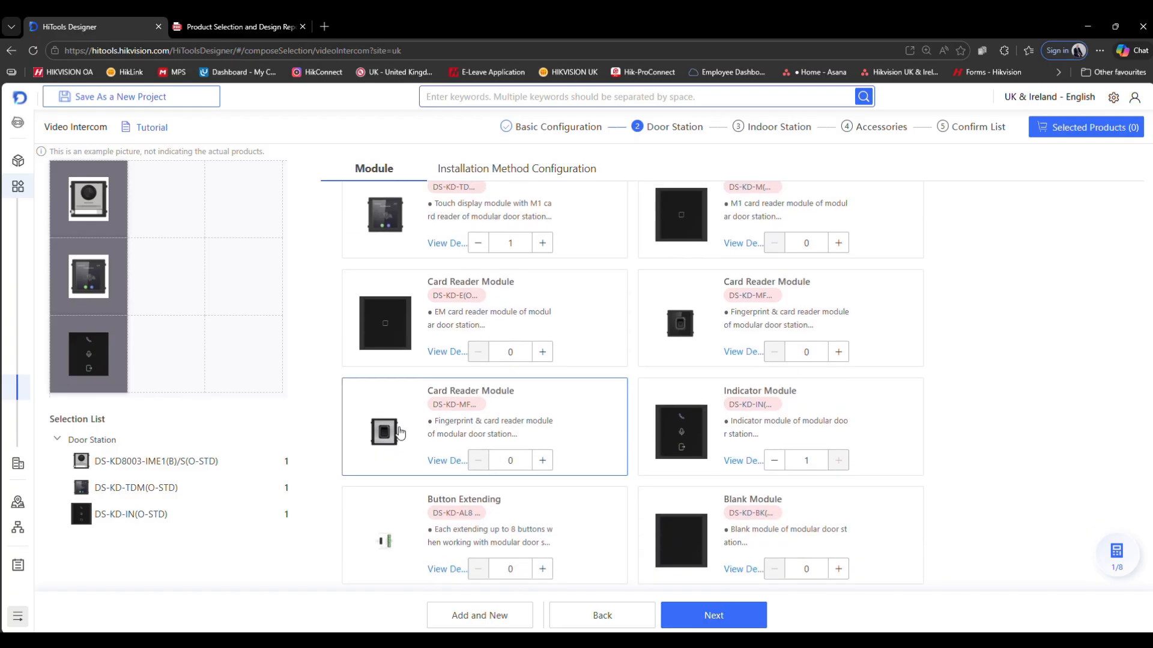
scroll(400, 433, "up", 5)
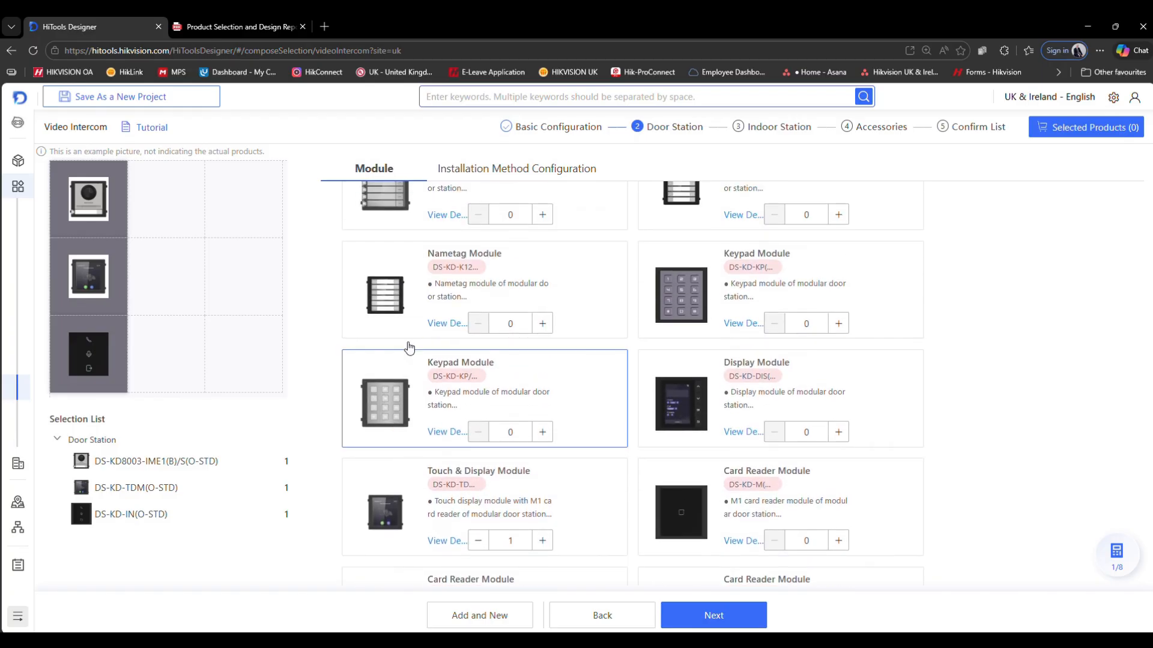
- Under installation configuration, add one DS-KD-ACW3/S(O-STD) surface bracket and one DS-KABD8003-RS3/S(O-STD) protective shield
left_click(499, 171)
scroll(547, 256, "up", 5)
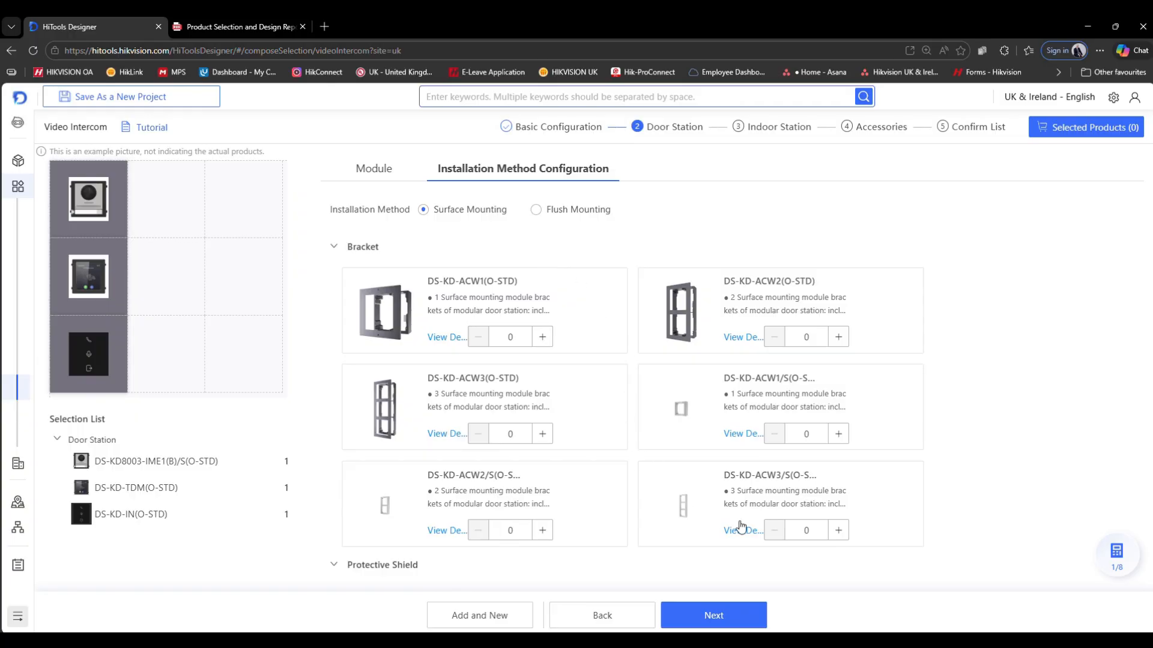
left_click(838, 530)
scroll(838, 532, "down", 5)
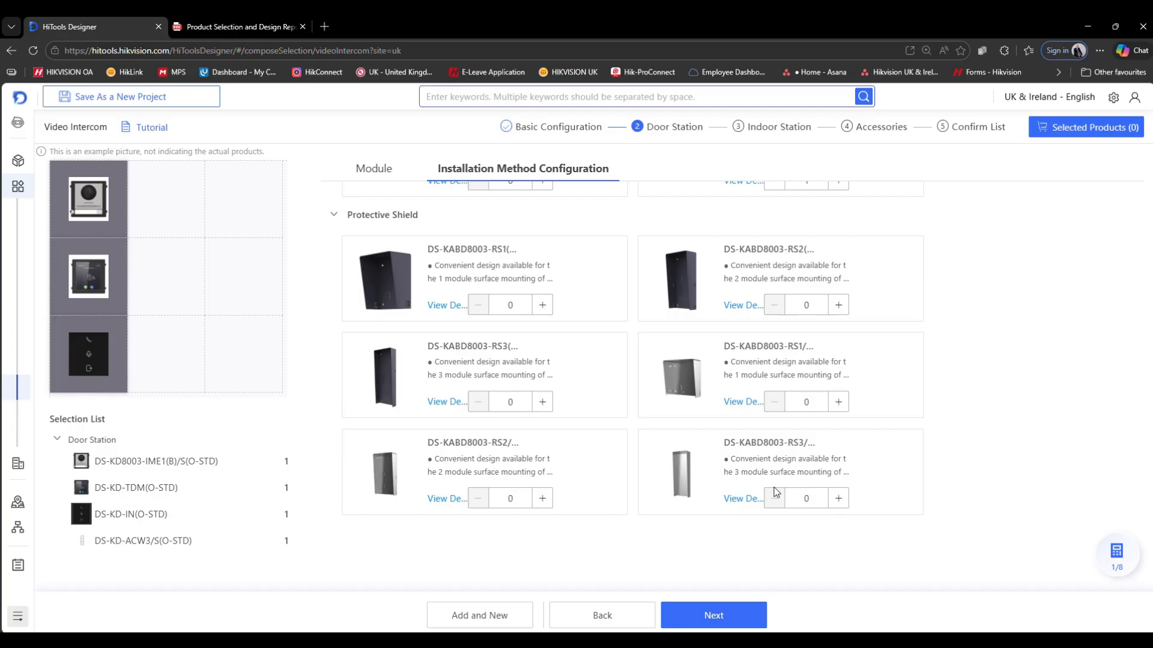
left_click(839, 499)
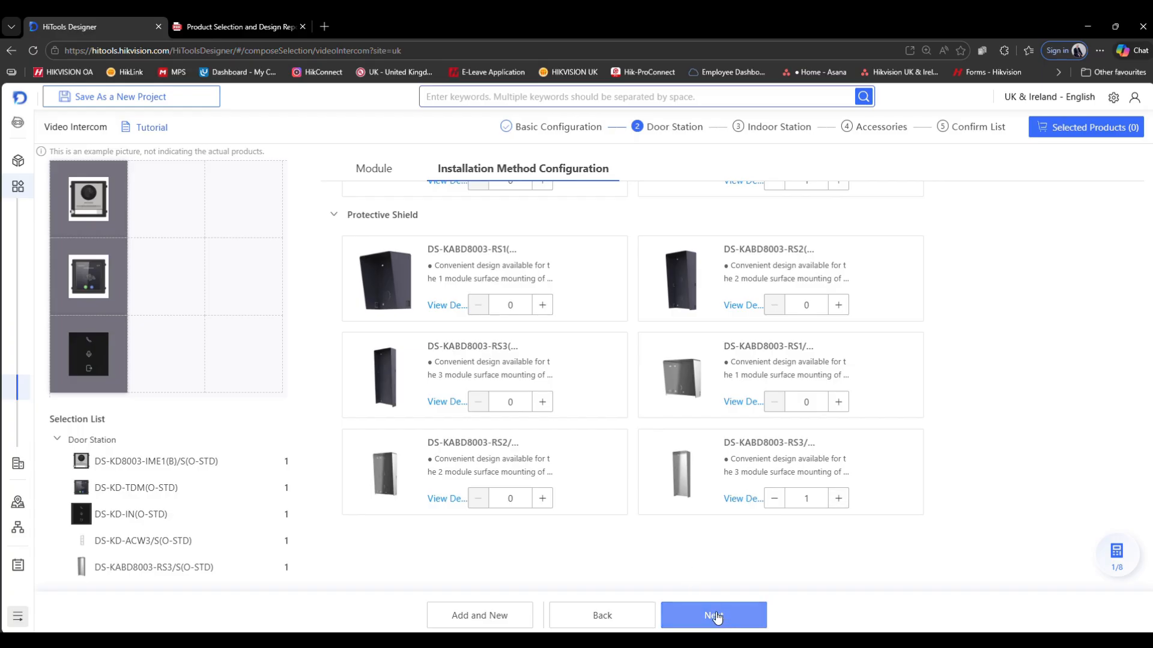
- Add a second door station and set its main module to DS-KD8003-IME1(B)/S(O-STD)
left_click(480, 616)
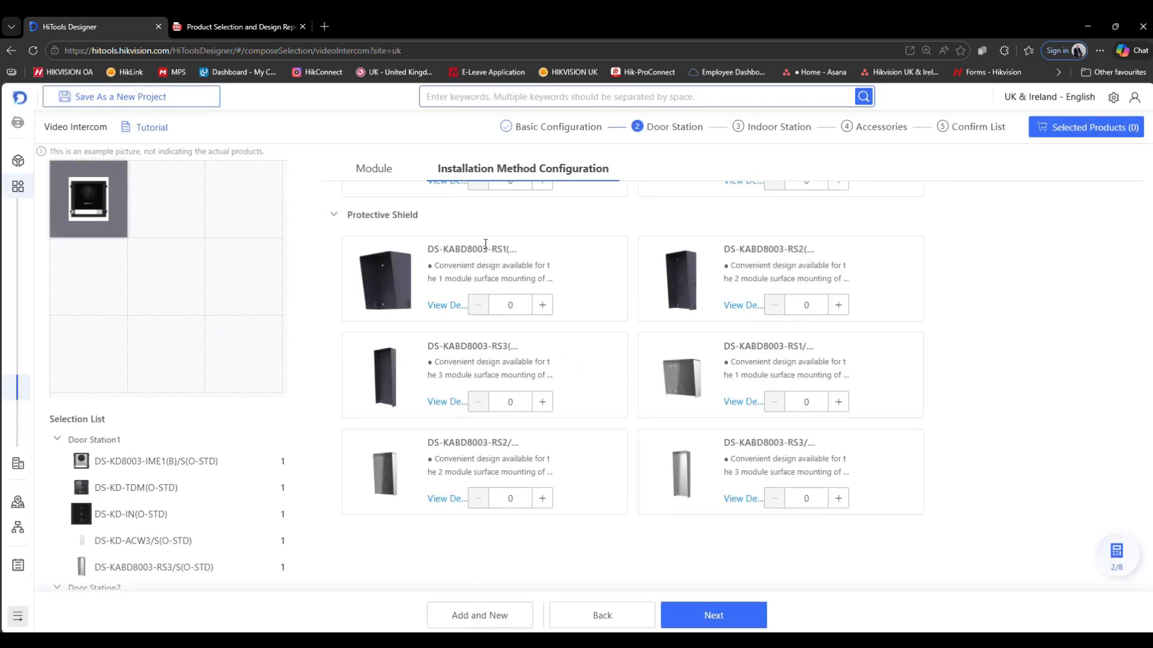
left_click(372, 169)
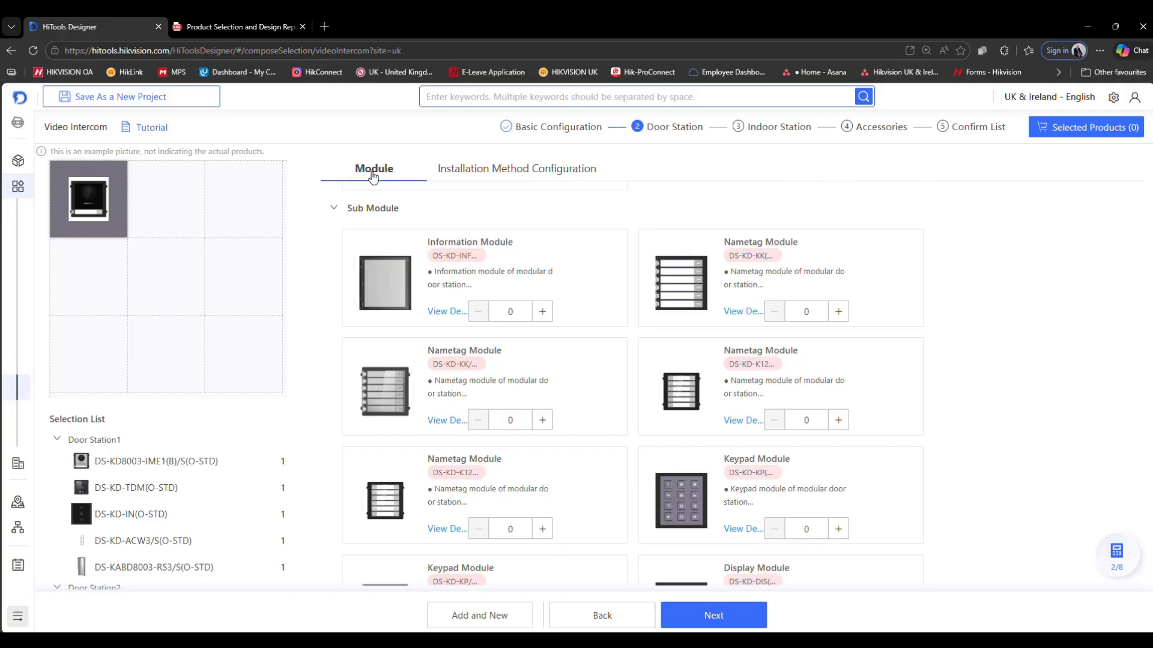
scroll(229, 527, "down", 1)
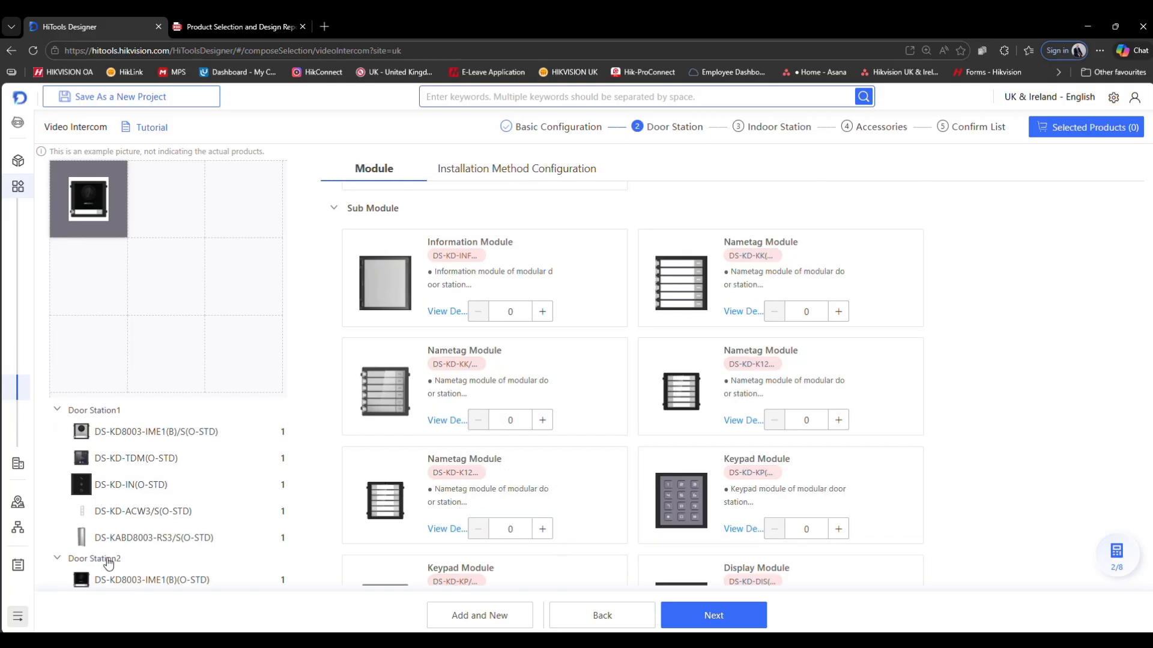
left_click(57, 411)
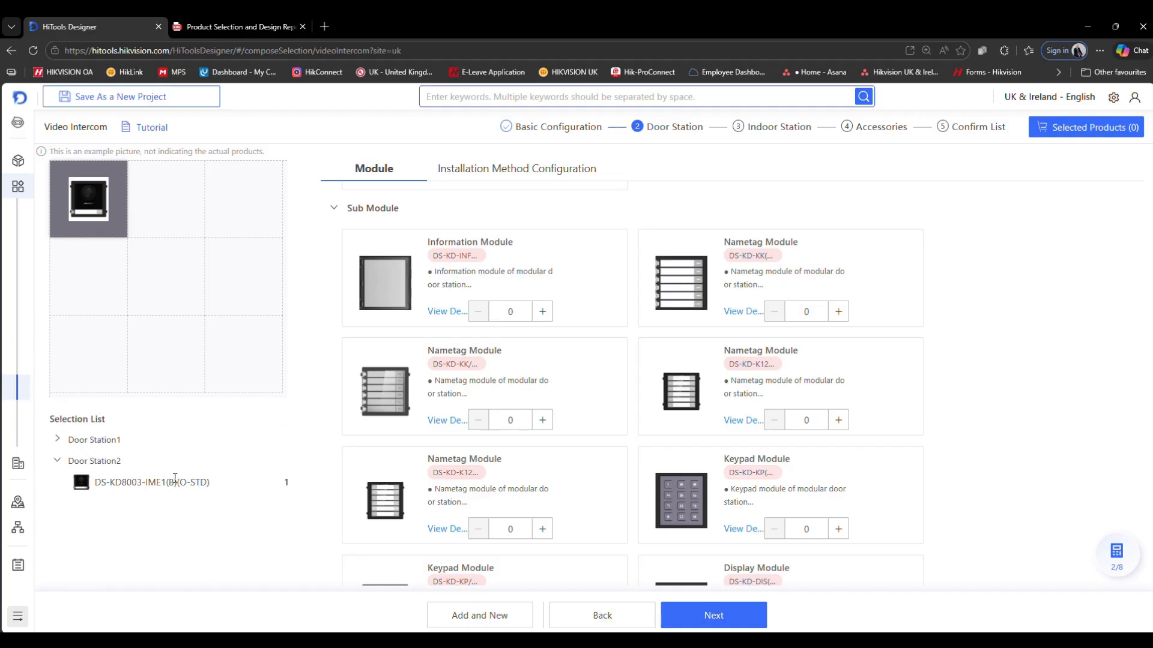
scroll(638, 339, "up", 5)
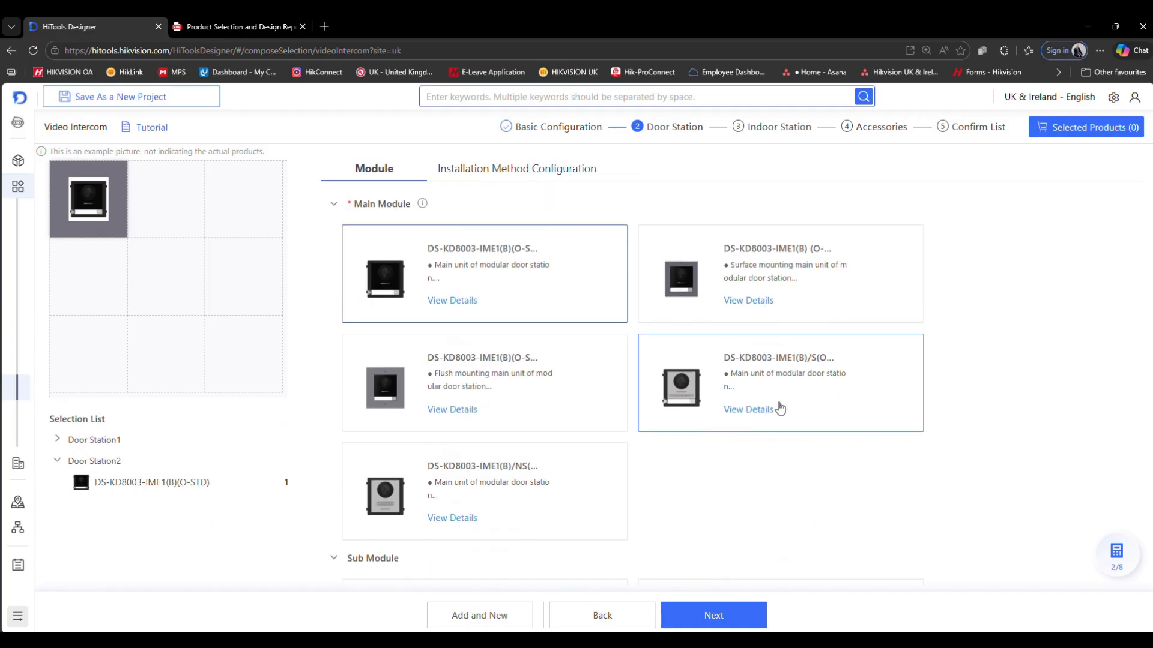
left_click(722, 382)
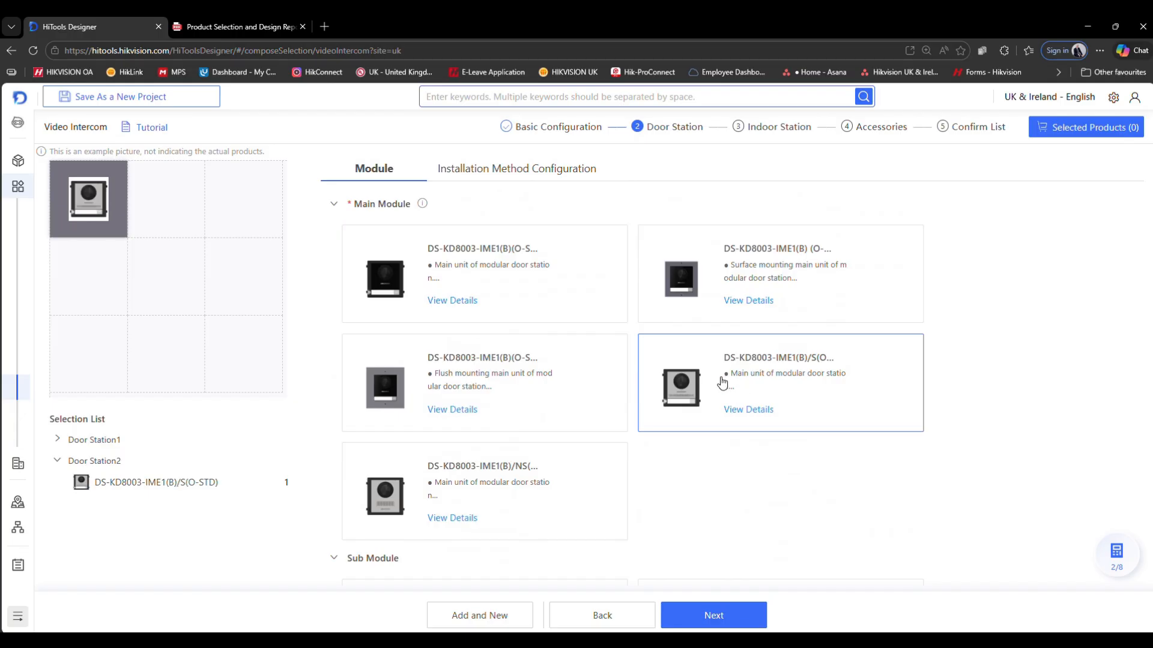
- Add one Keypad Module and one Indicator Module to the second door station
scroll(723, 378, "down", 10)
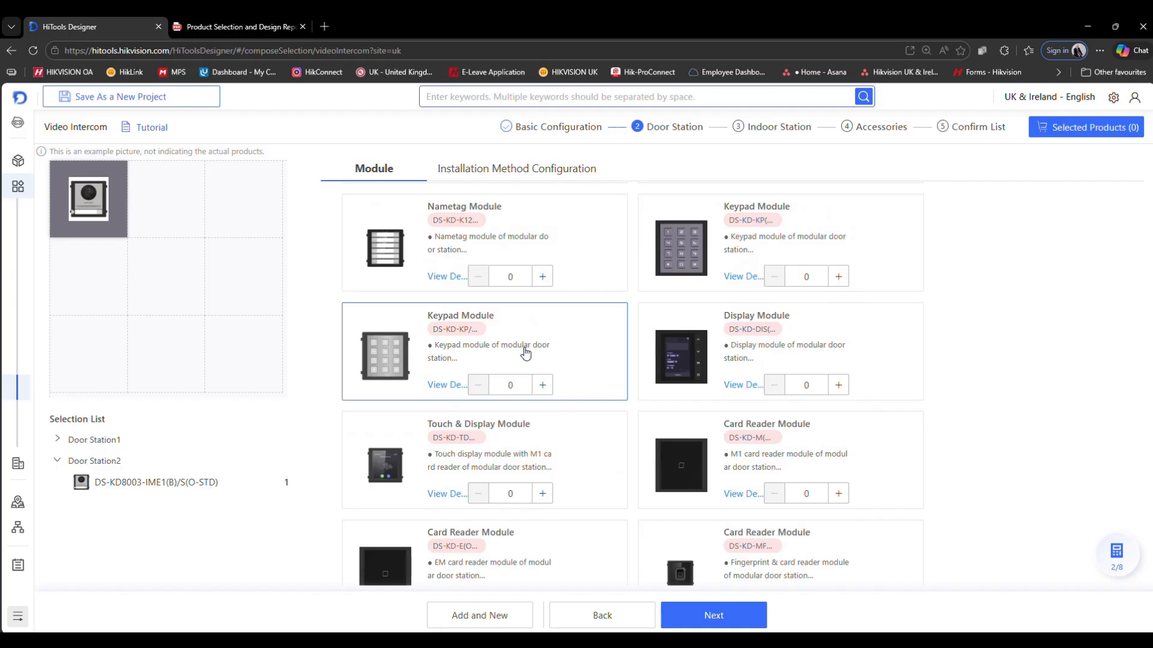
mouse_move(526, 353)
left_click(542, 384)
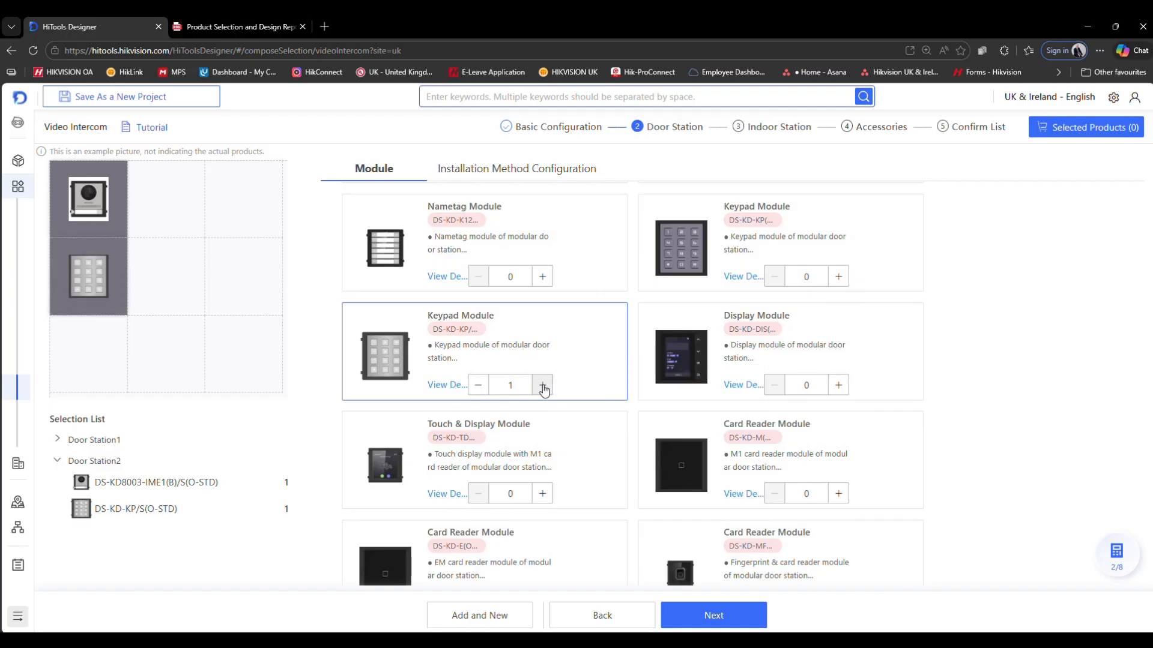
scroll(749, 503, "down", 2)
scroll(748, 503, "down", 2)
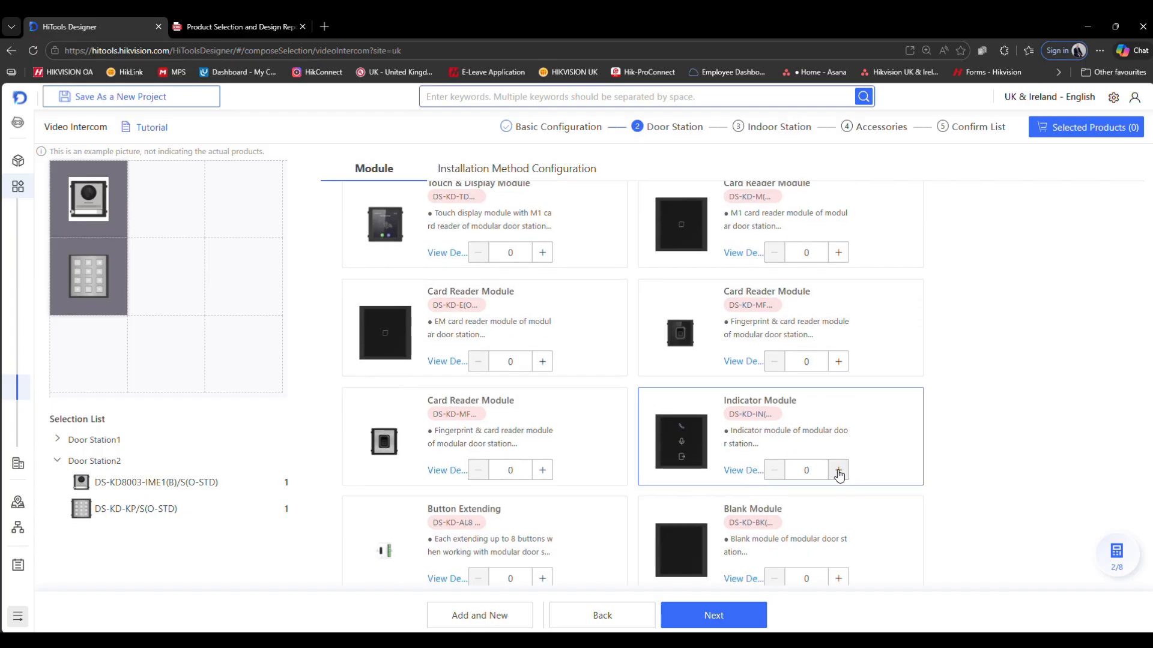
left_click(838, 469)
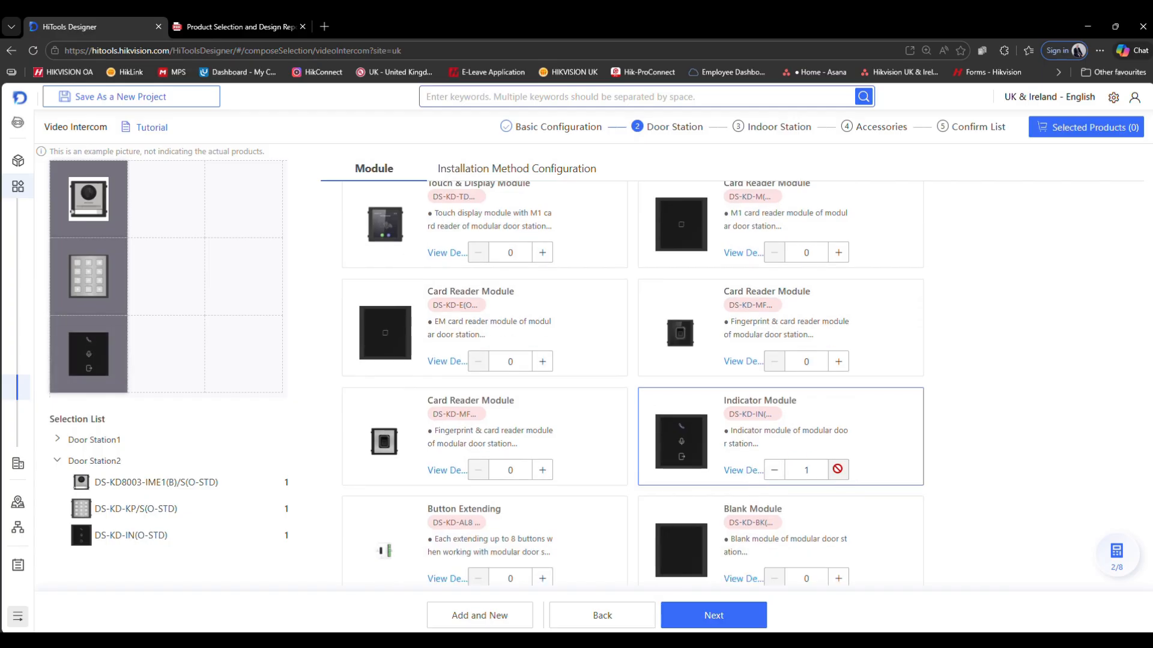
- Add one DS-KD-ACW3/S(O-STD) bracket and one DS-KABD8003-RS3/S(O-STD) protective shield to the second door station
scroll(837, 469, "down", 1)
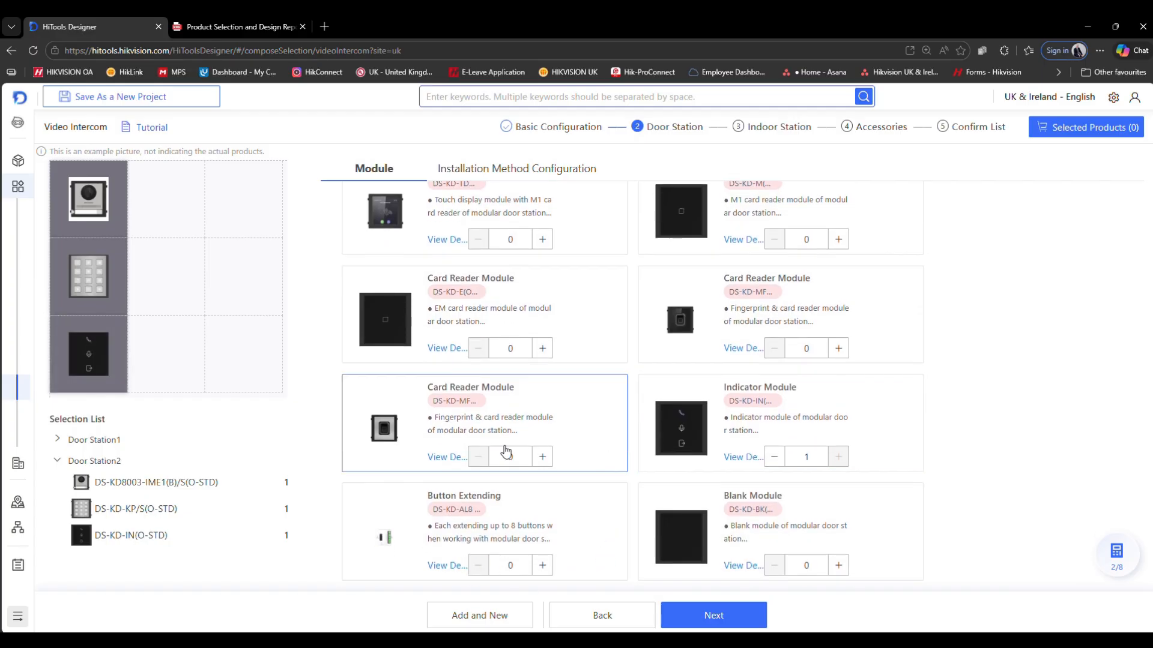
left_click(713, 616)
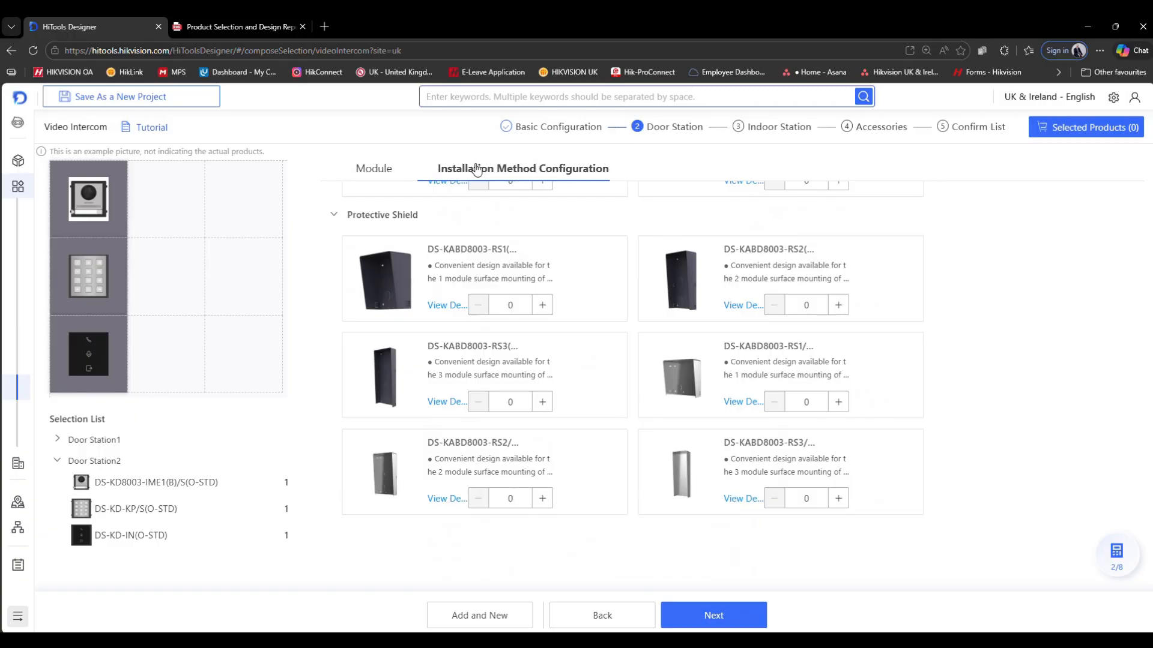
scroll(614, 296, "up", 5)
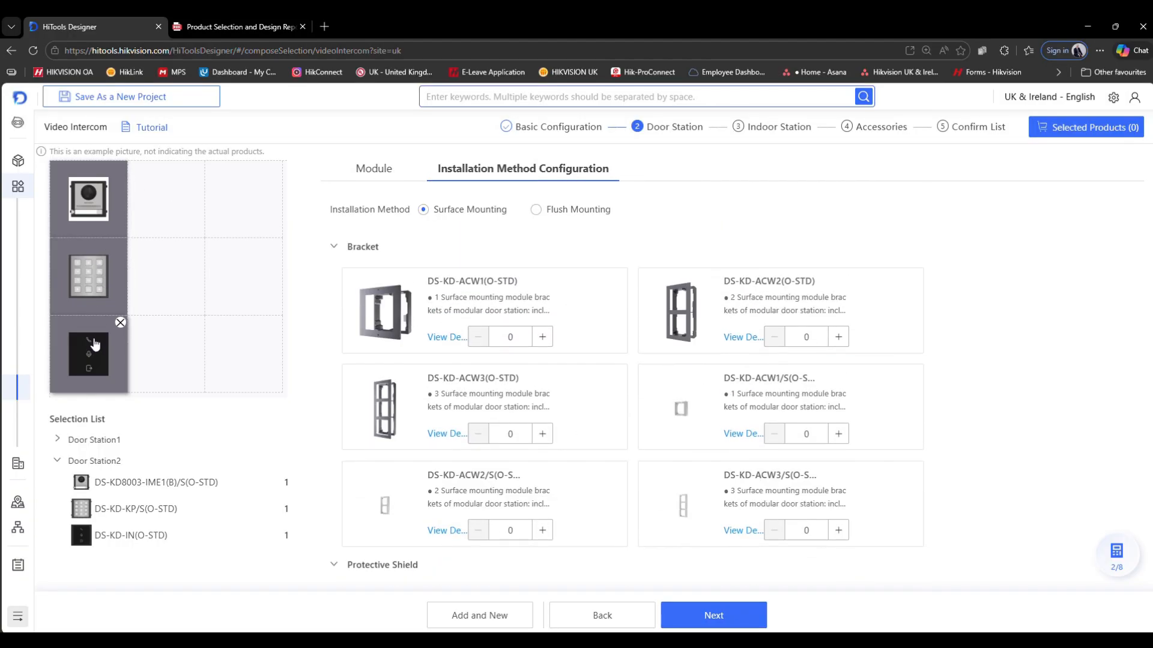
left_click(839, 529)
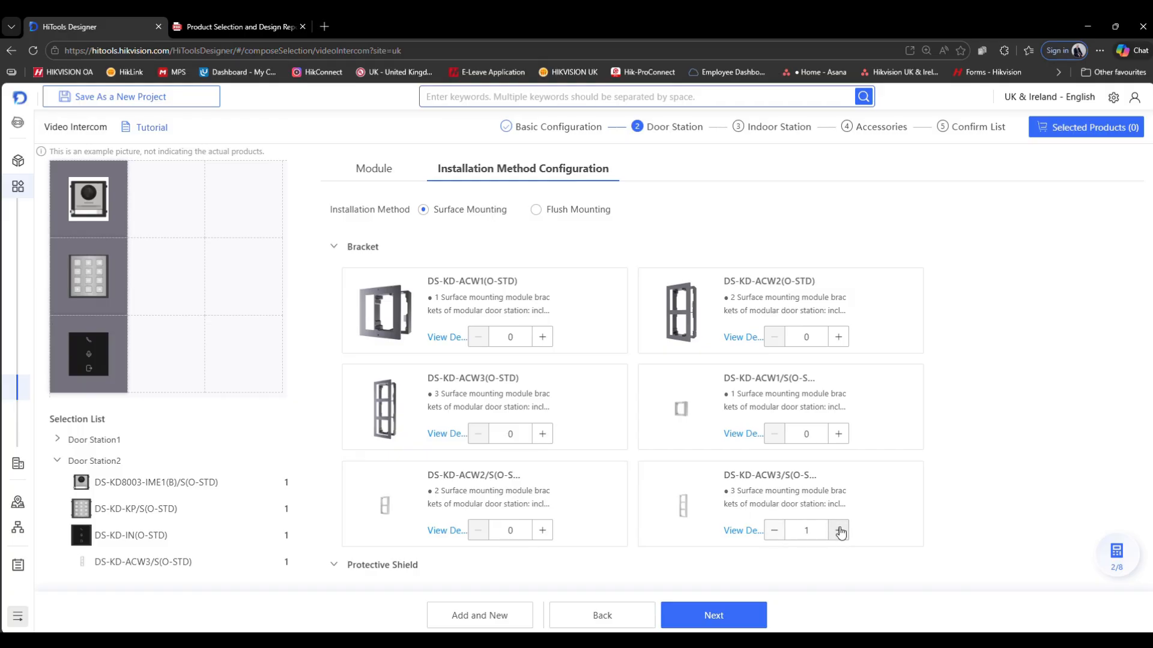
scroll(779, 463, "down", 5)
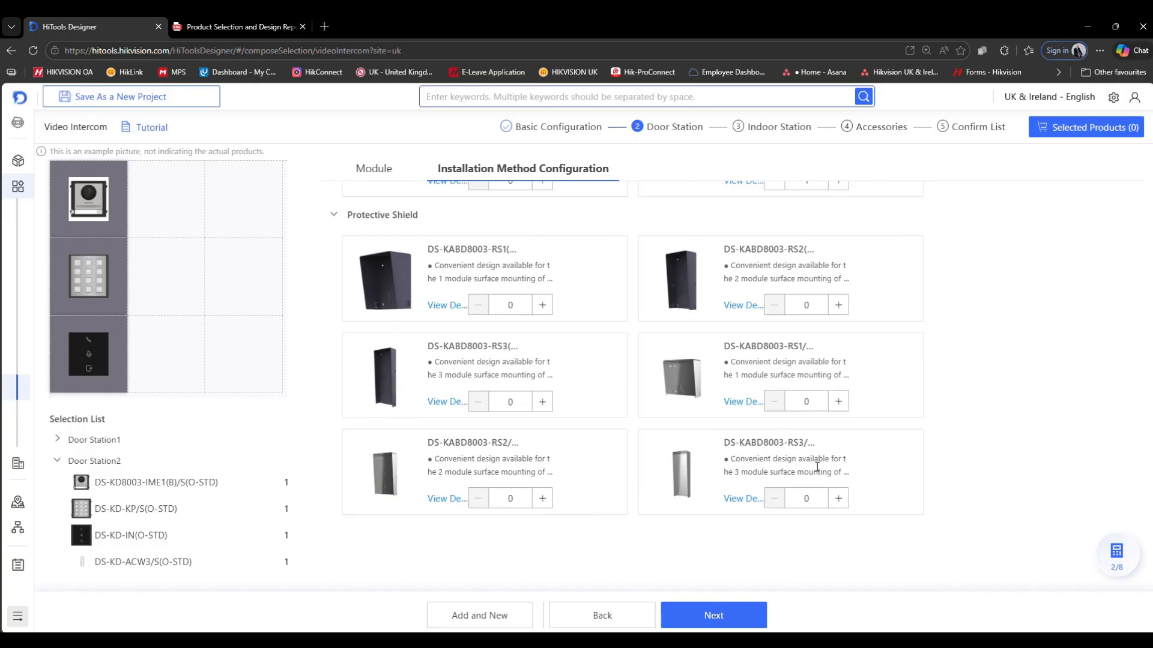
left_click(839, 498)
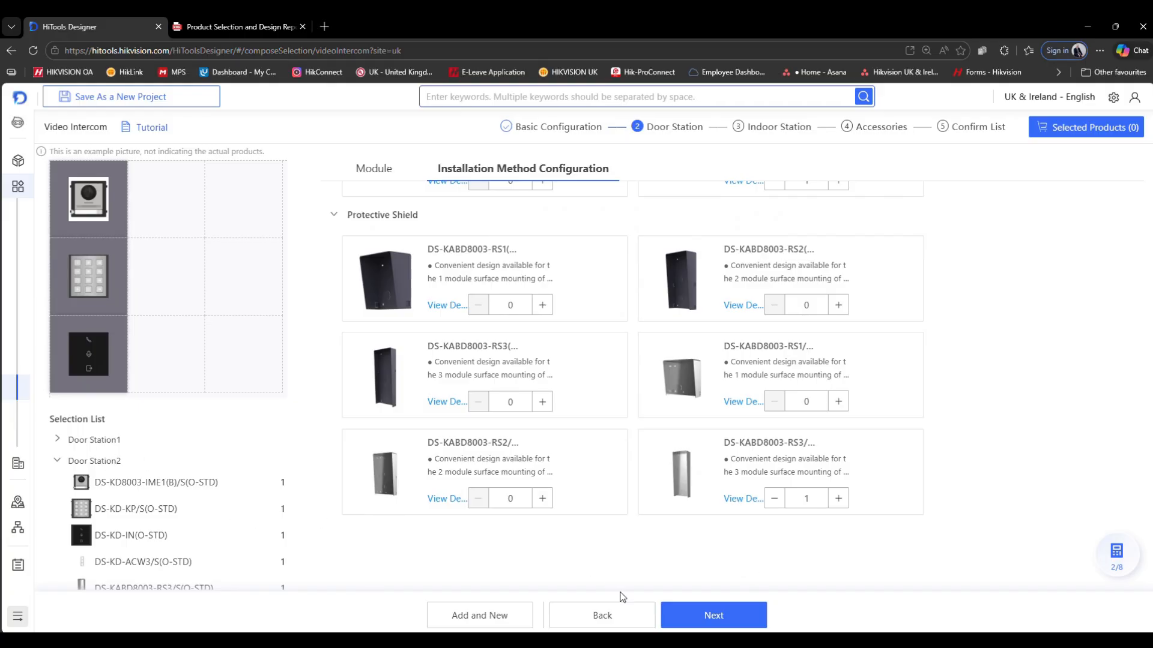
- Move on to the indoor station stage and add 200 DS-KH8381-WTE1(O-STD) indoor stations
left_click(720, 618)
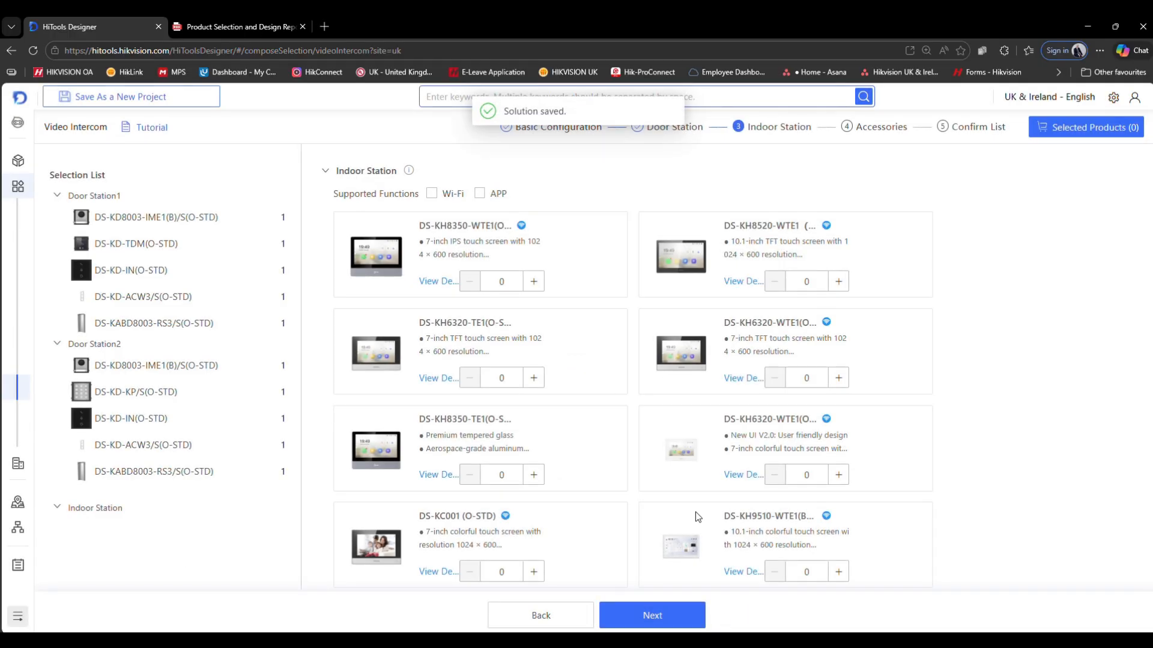
scroll(618, 416, "down", 4)
scroll(619, 416, "down", 2)
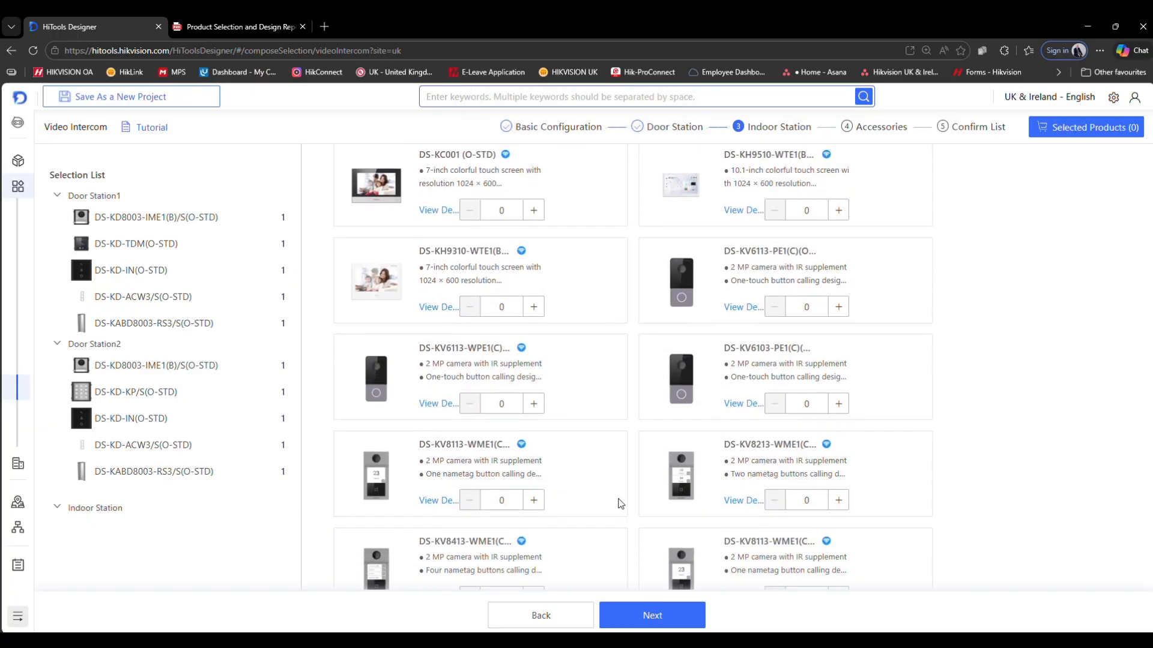
scroll(619, 499, "down", 2)
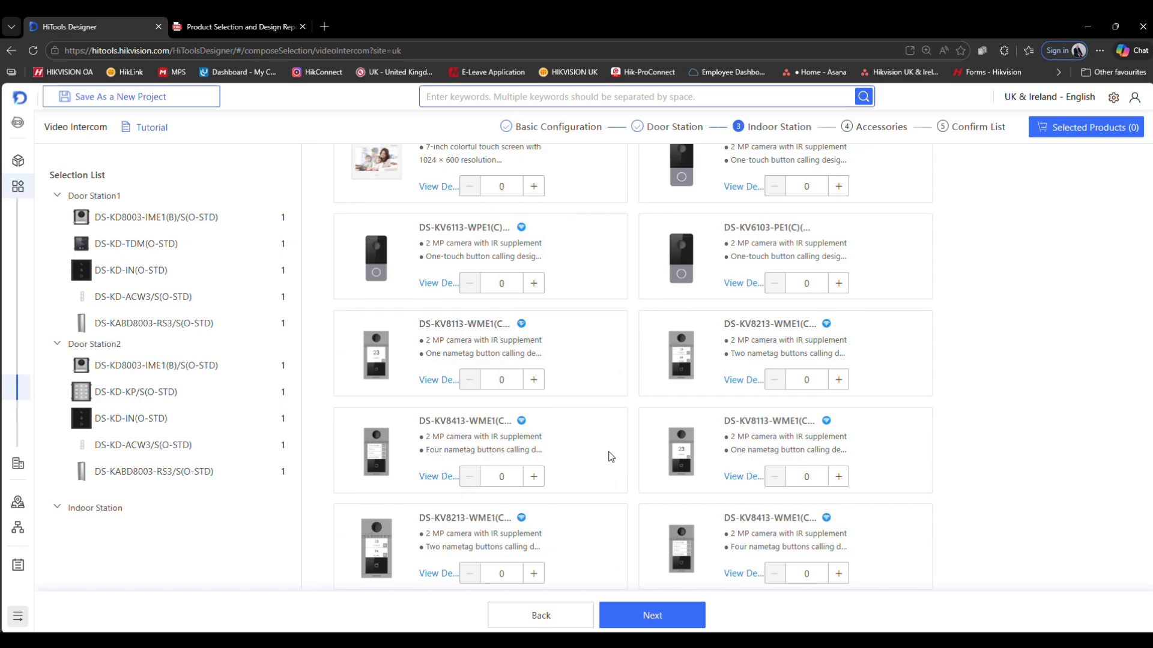
scroll(602, 417, "down", 6)
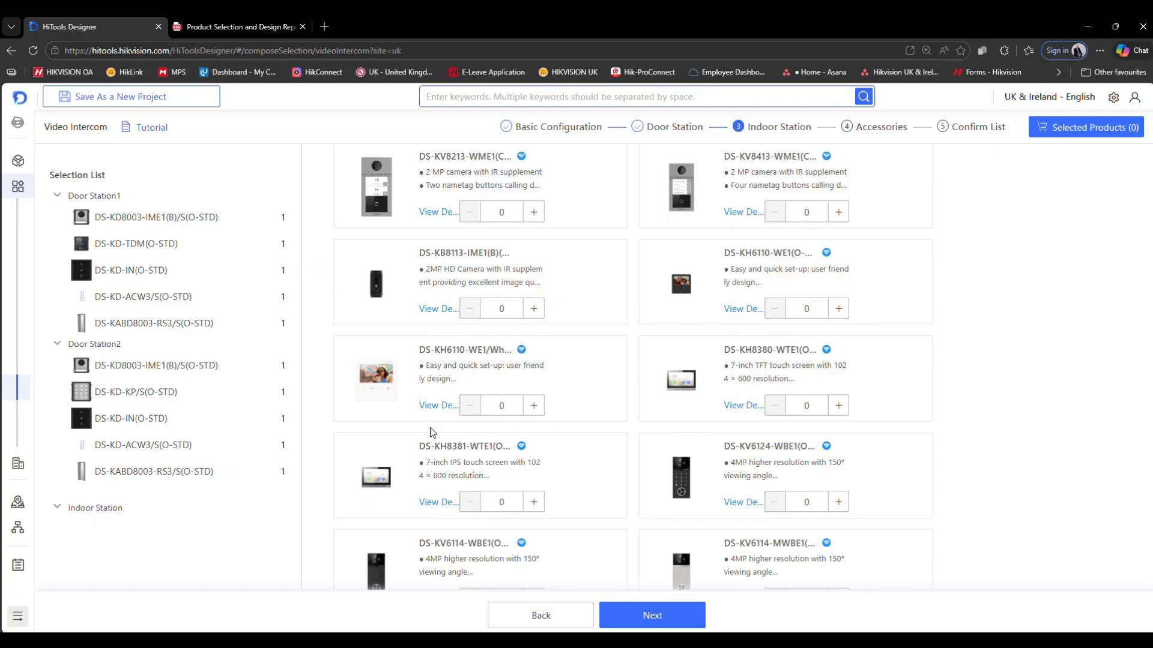
left_click(499, 502)
type("200")
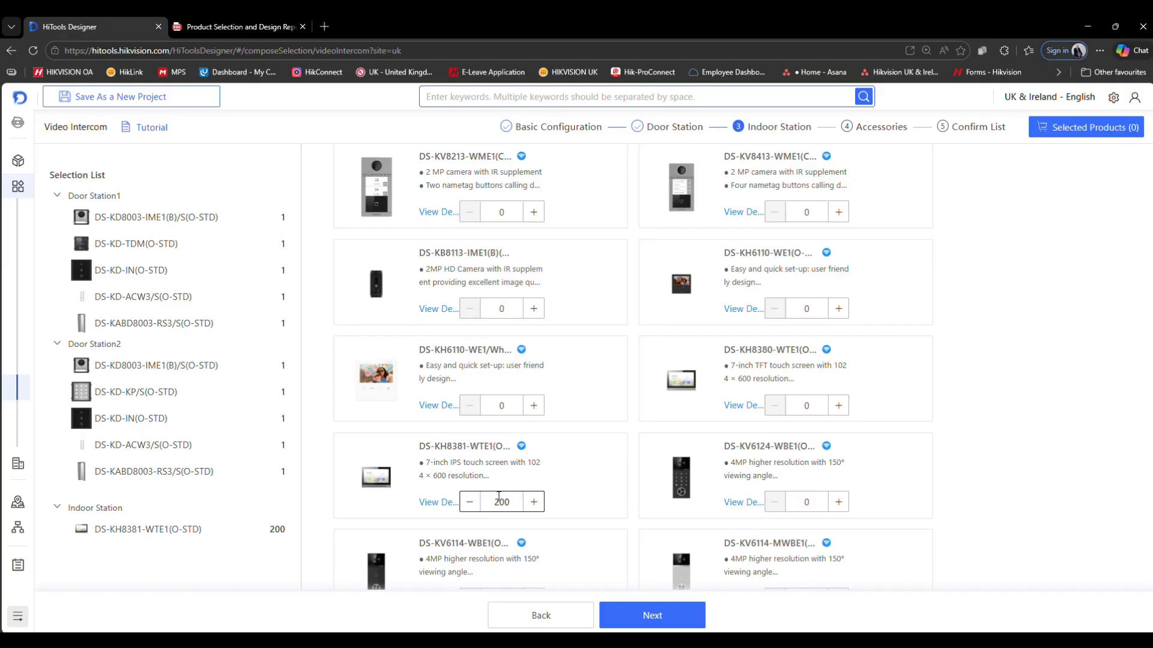
- Continue to the accessories stage and add one DS-KABH8380-T(O-STD) table bracket
scroll(579, 489, "down", 4)
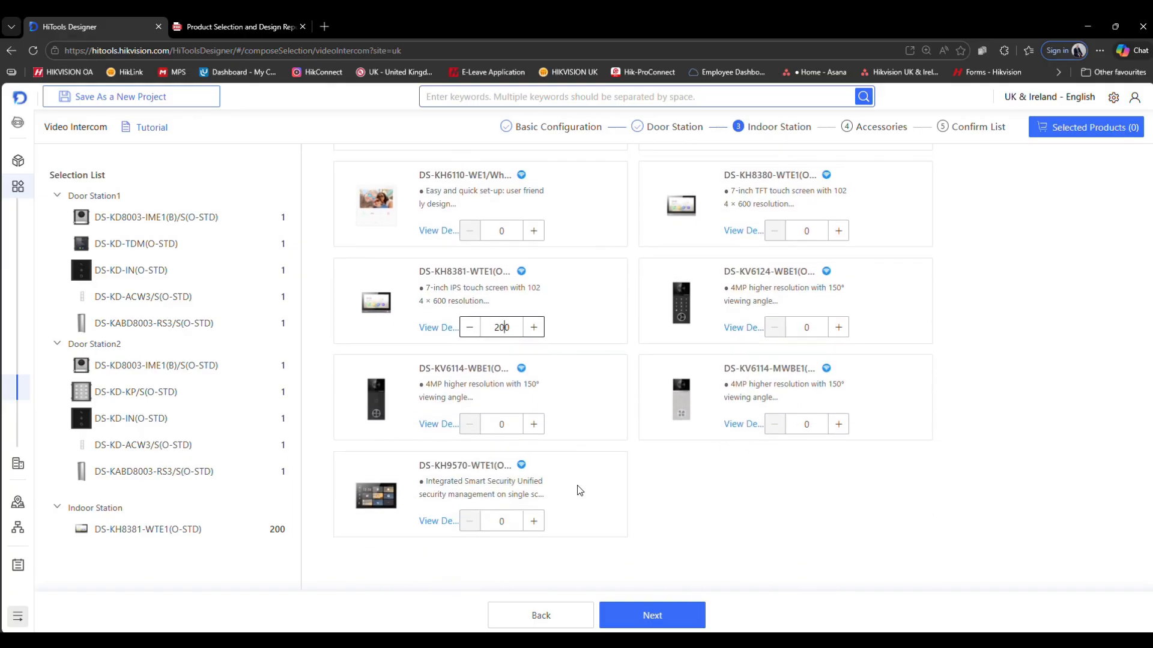
left_click(641, 618)
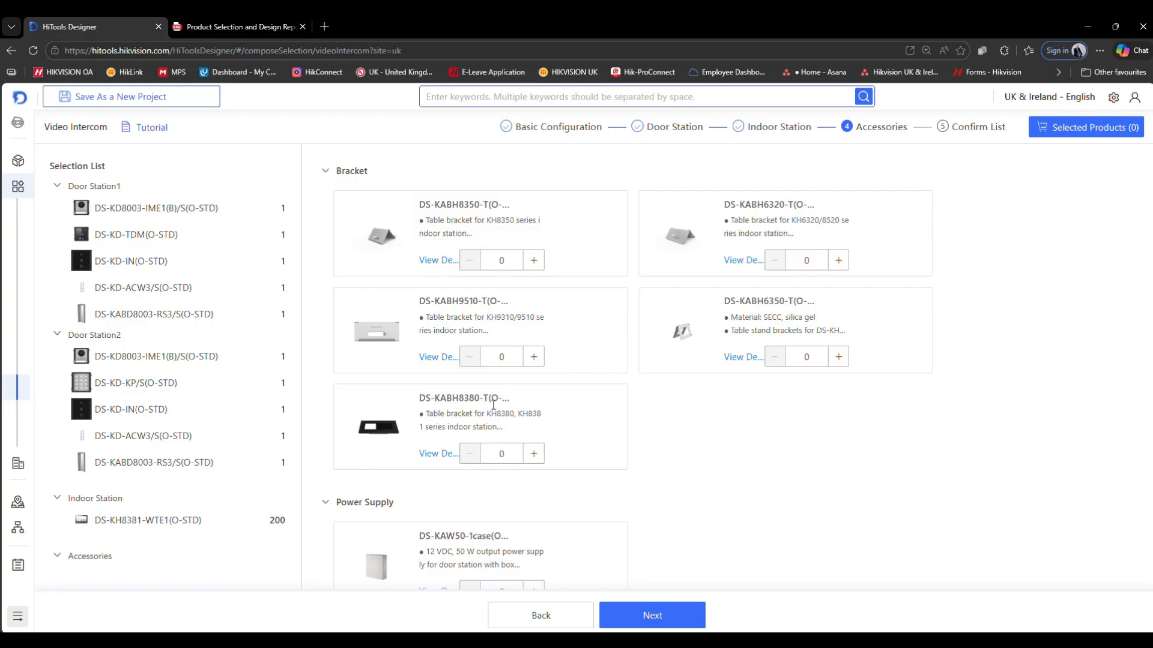
scroll(559, 449, "down", 2)
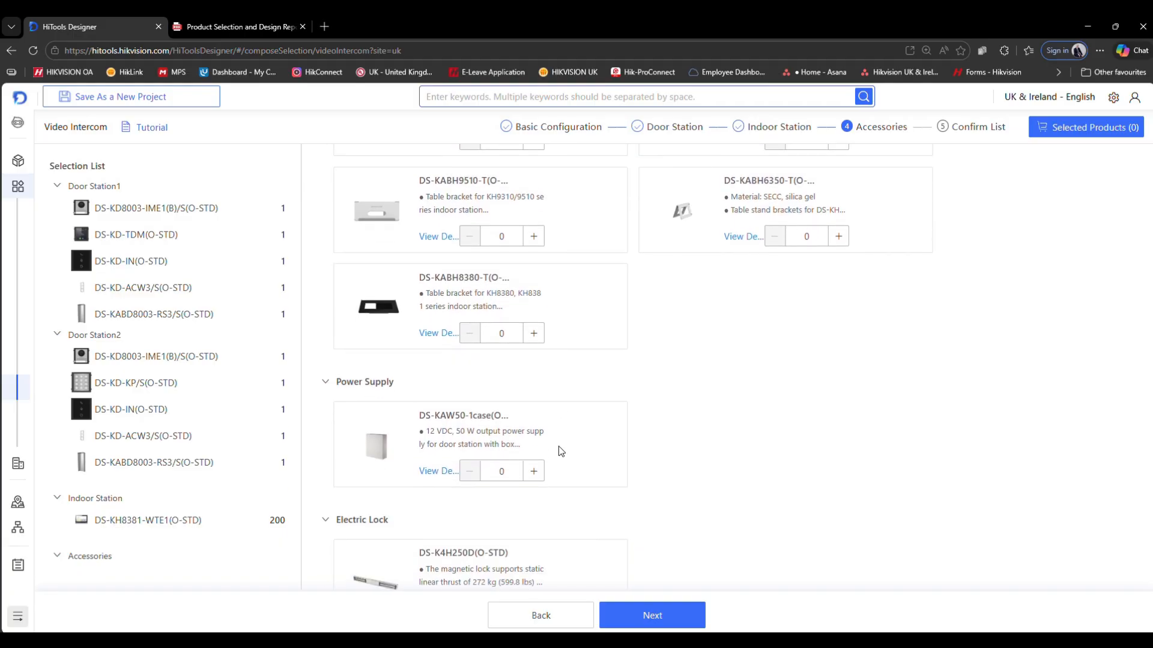
left_click(533, 333)
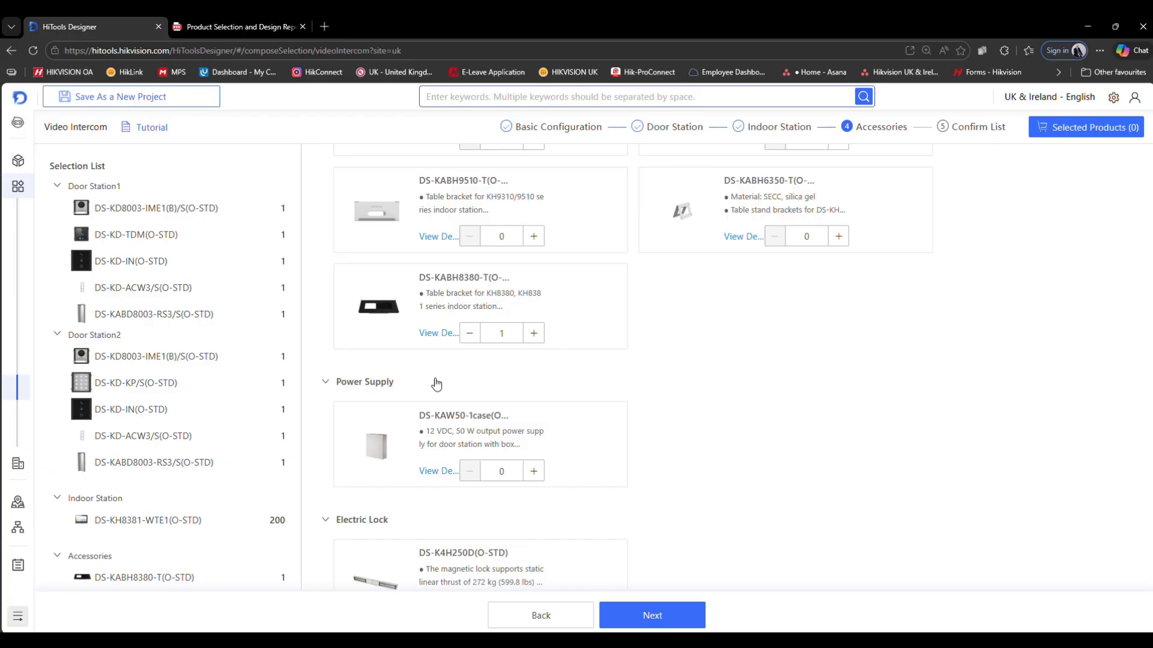
- Set the quantity of DS-K7M102-M(O-STD) cards to 400
scroll(648, 411, "down", 2)
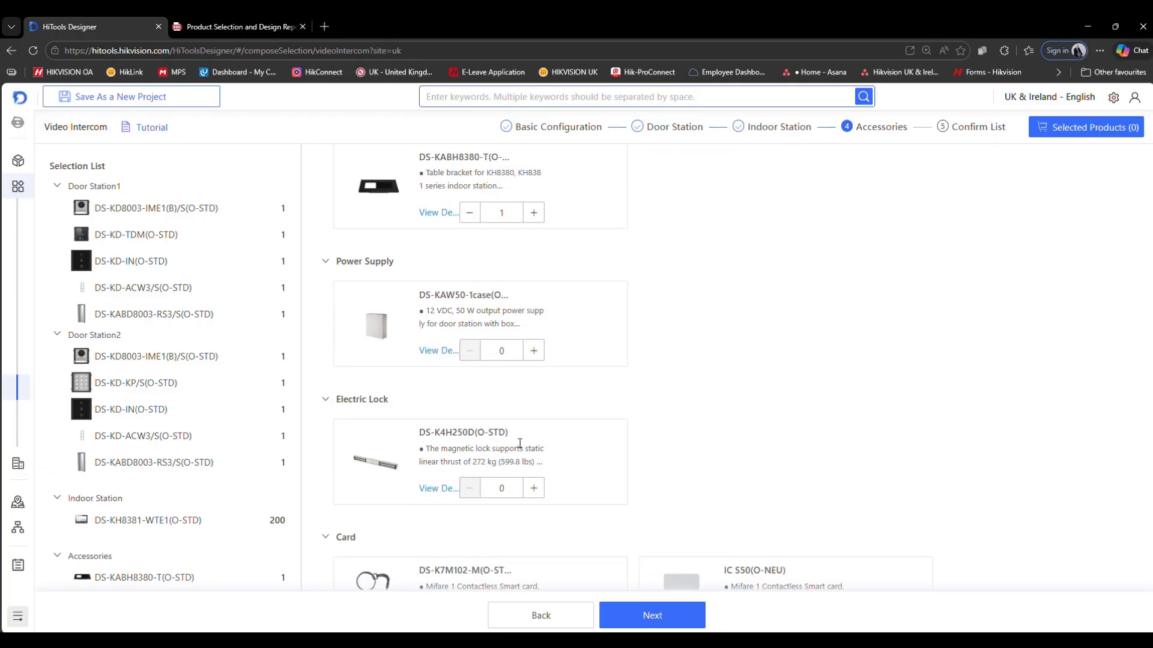
scroll(580, 468, "down", 1)
scroll(579, 468, "down", 2)
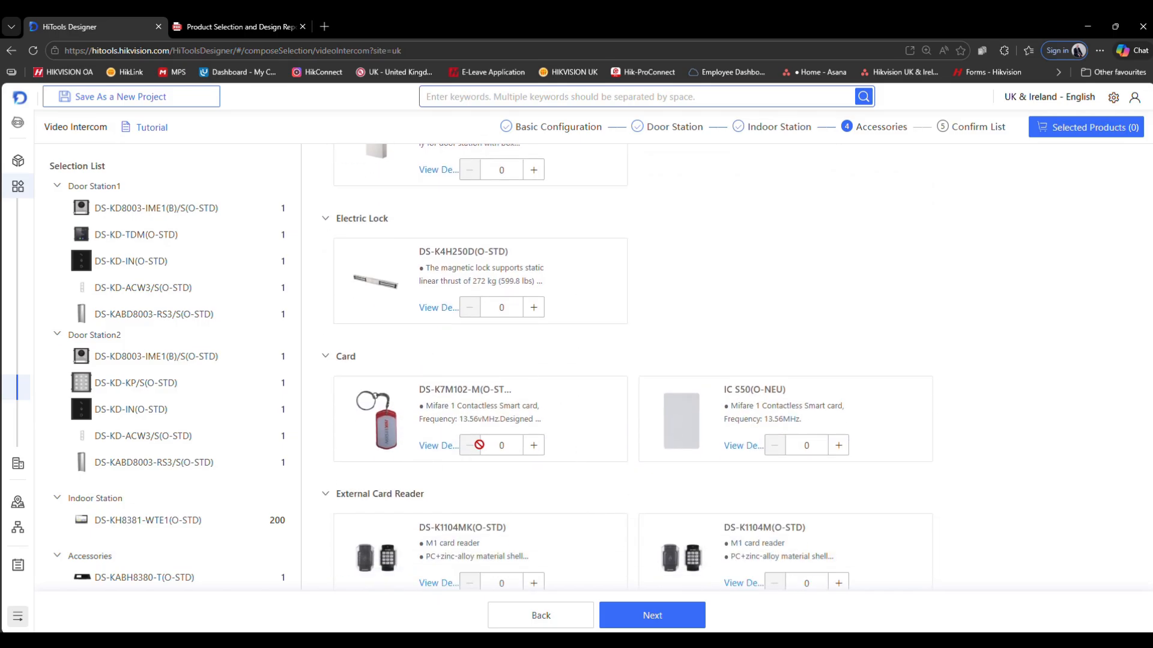
left_click(503, 445)
type("400")
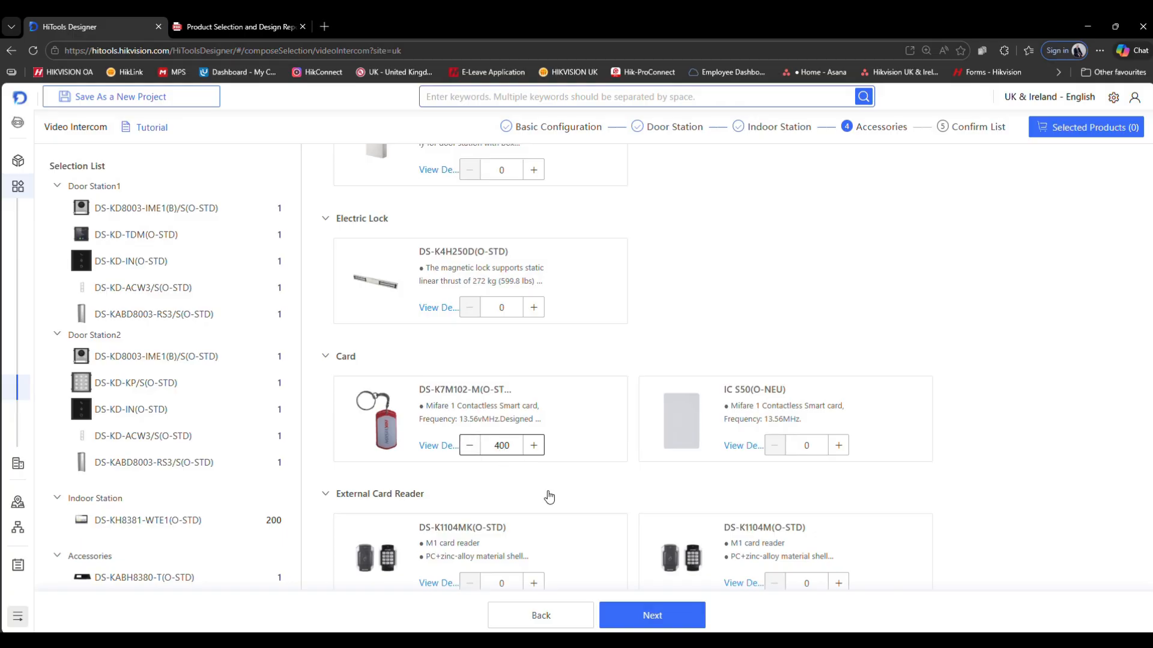
- Proceed to the confirmation list, review both door stations, indoor stations and accessories, and add the selection to the list
scroll(545, 489, "down", 1)
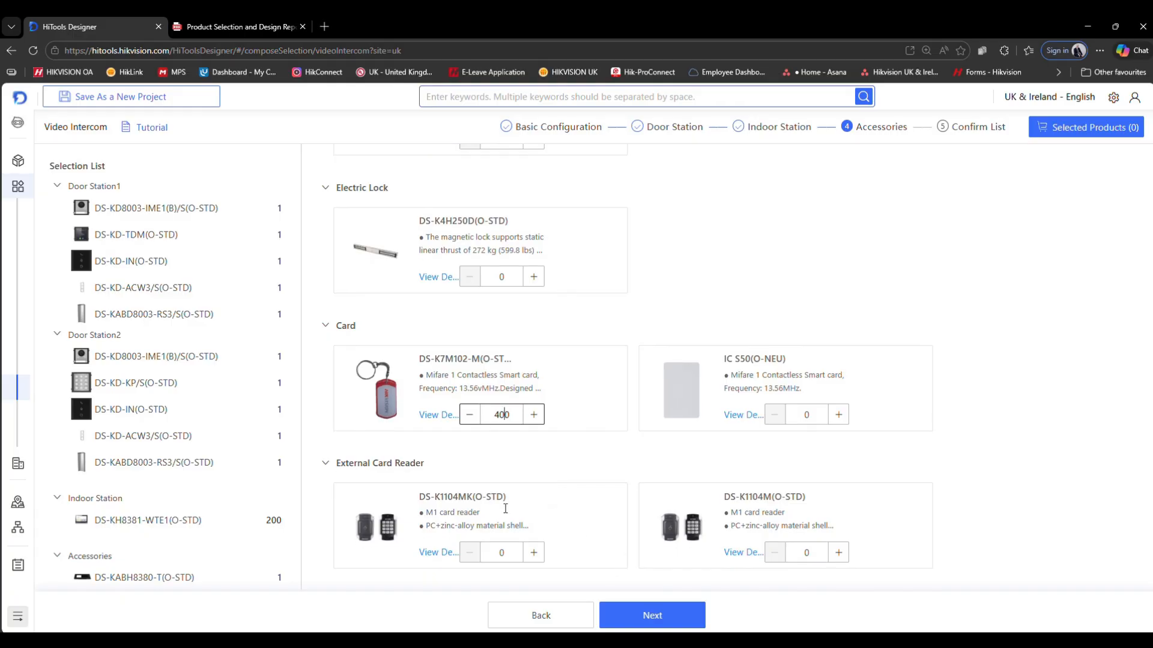
left_click(654, 616)
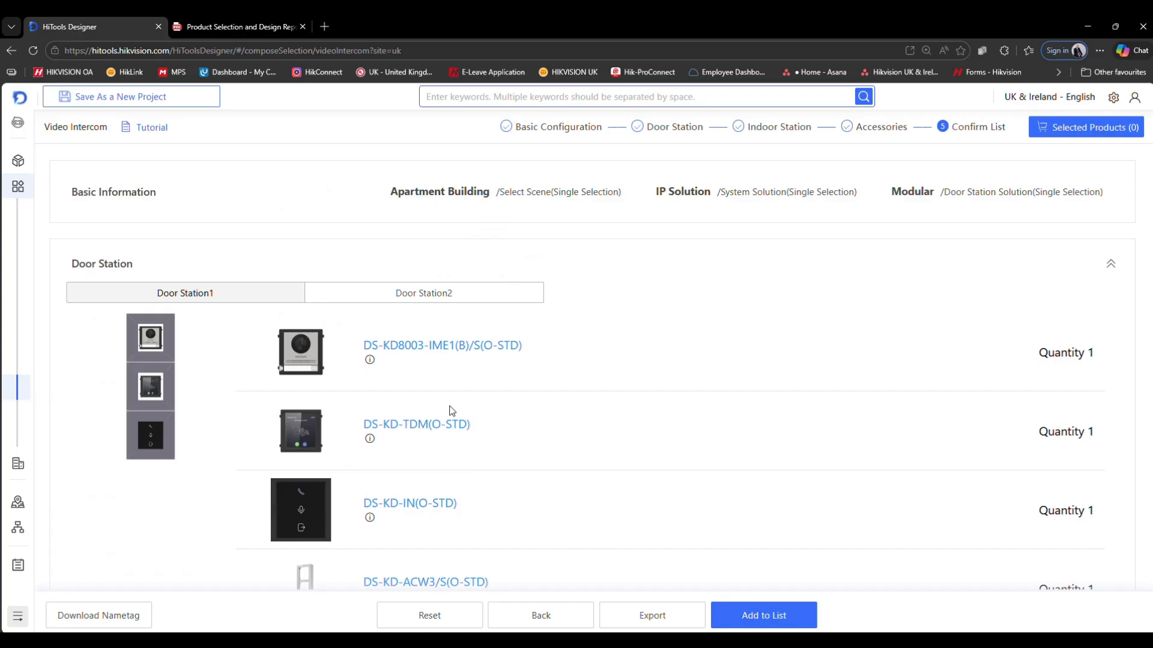
scroll(448, 411, "down", 1)
scroll(448, 412, "up", 1)
scroll(331, 370, "down", 1)
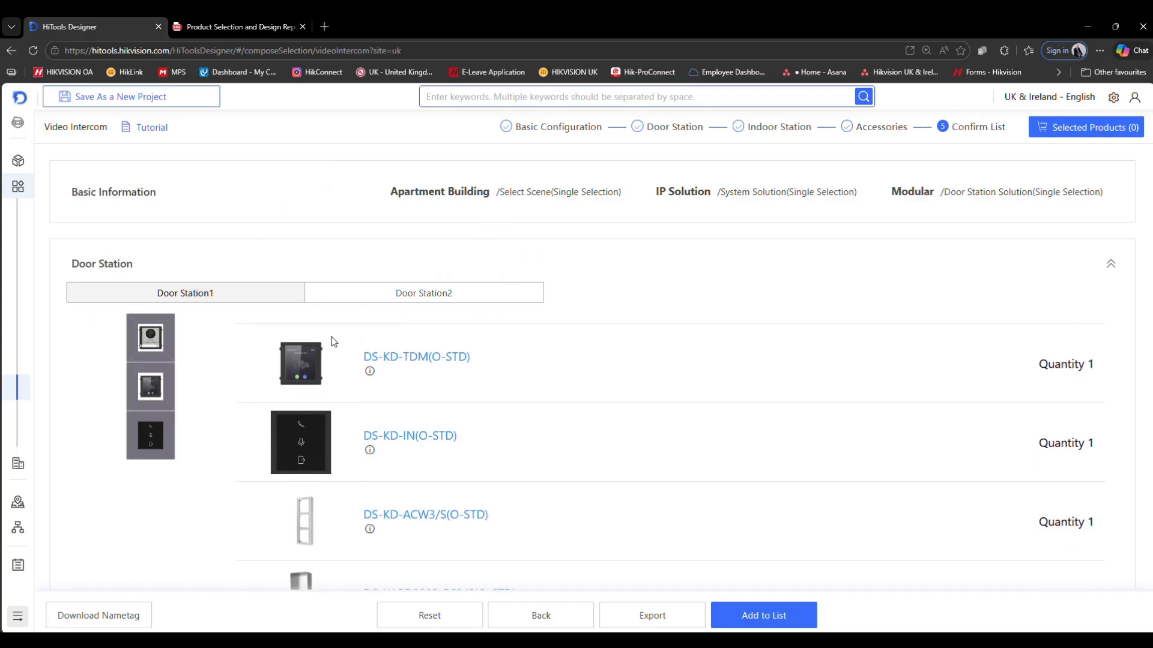
left_click(412, 292)
scroll(721, 430, "down", 1)
scroll(721, 430, "down", 7)
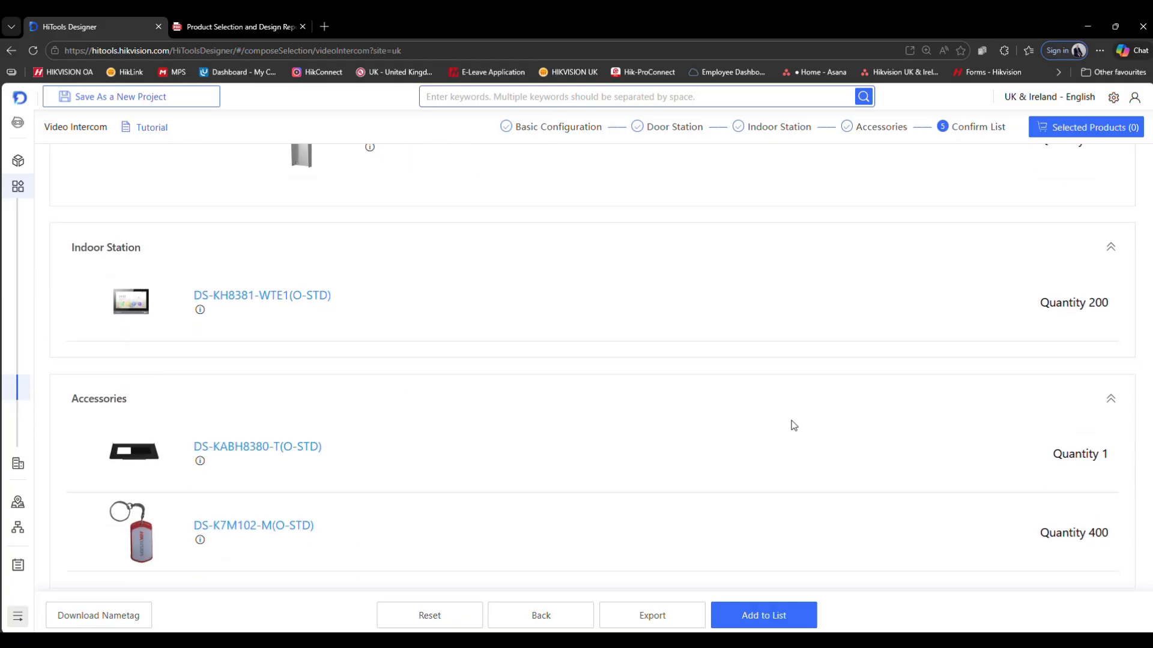
scroll(736, 416, "up", 2)
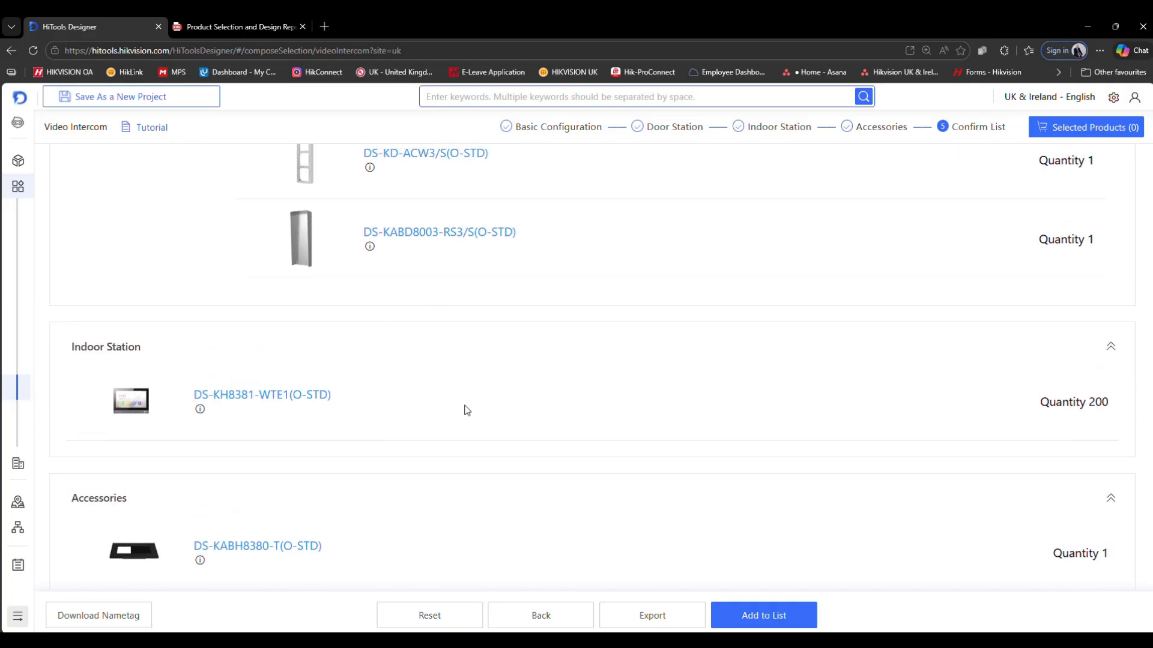
scroll(278, 445, "down", 3)
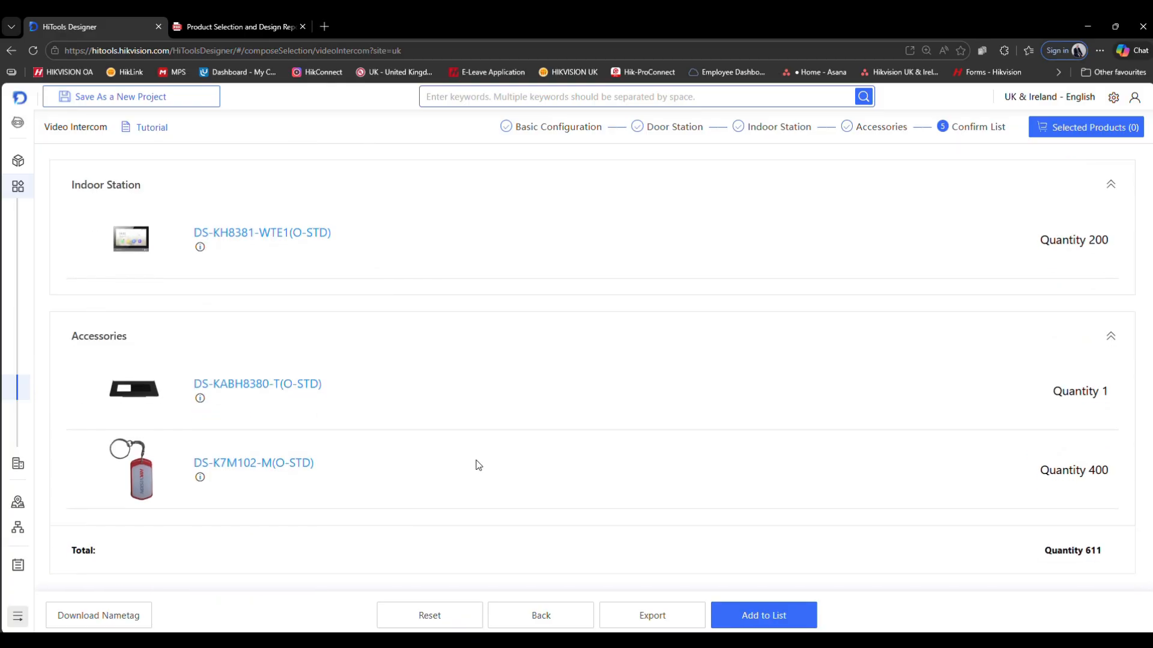
left_click(758, 620)
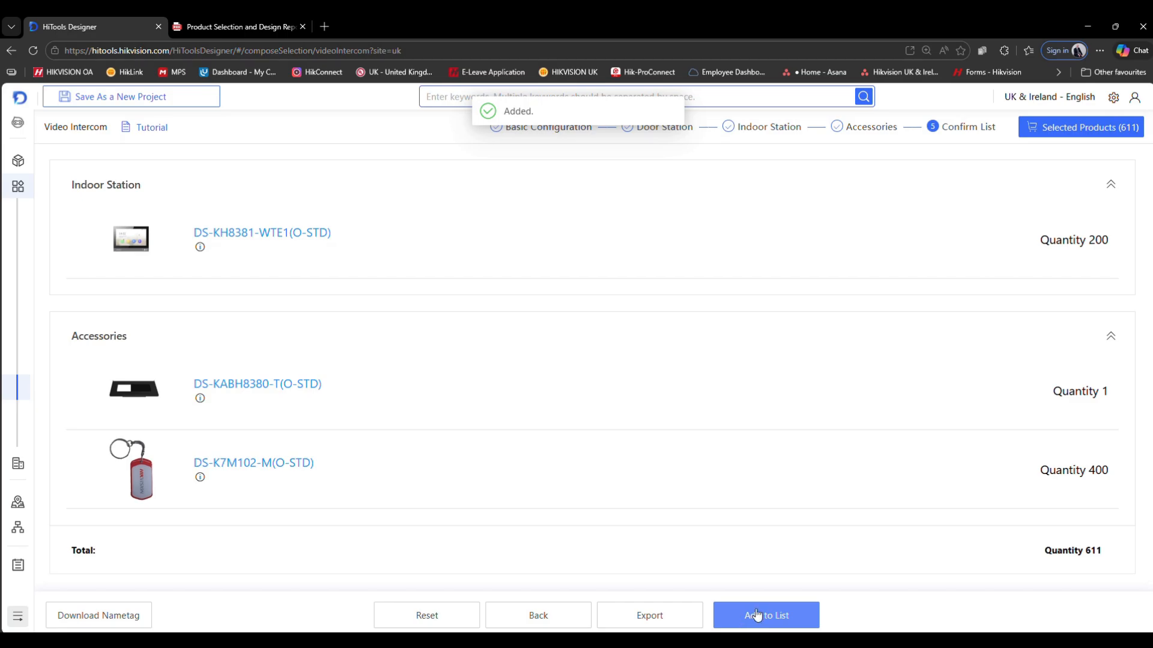
- Open the selected products list, dismiss its notice and review the listed items
left_click(1055, 132)
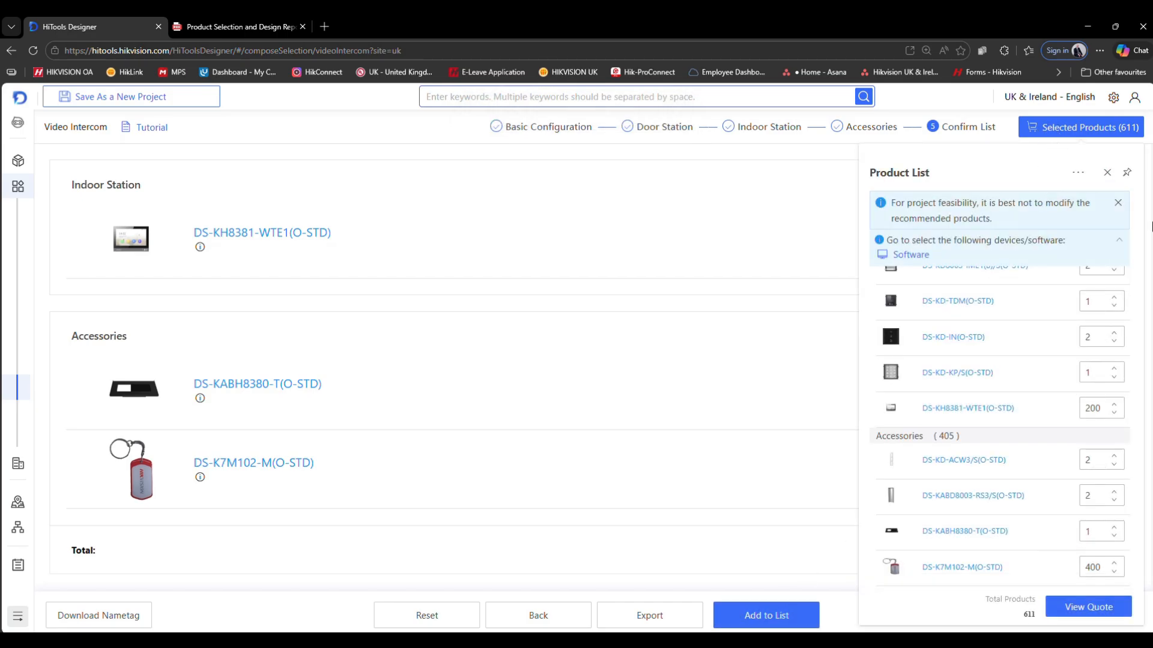
left_click(1117, 204)
scroll(953, 235, "down", 1)
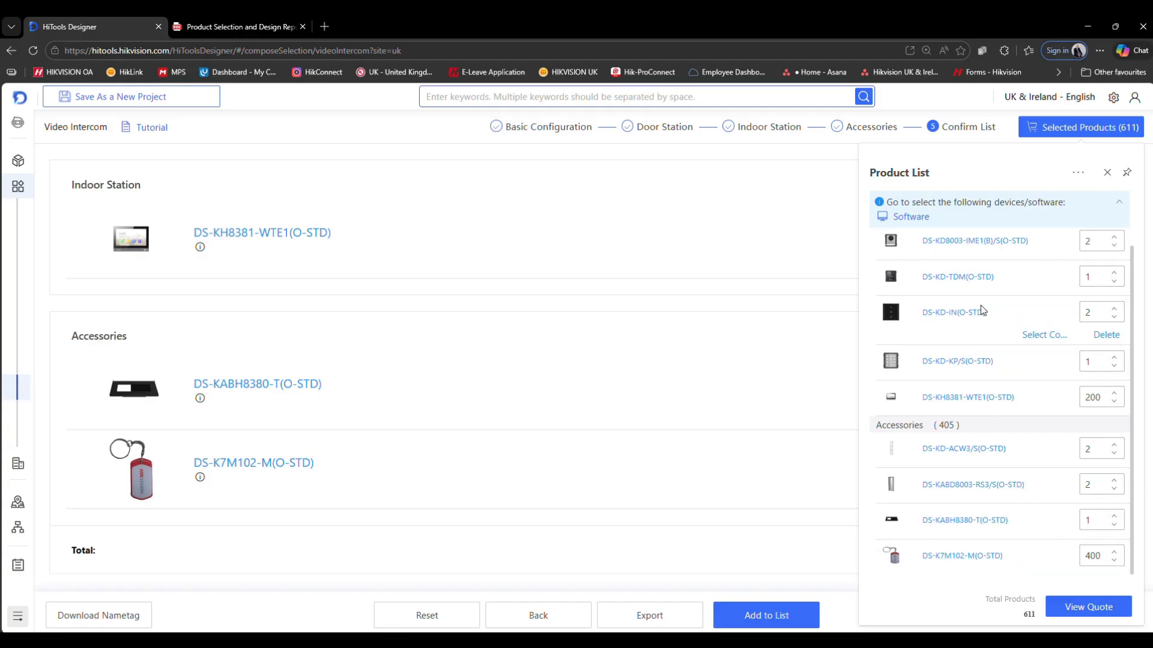
scroll(986, 301, "up", 1)
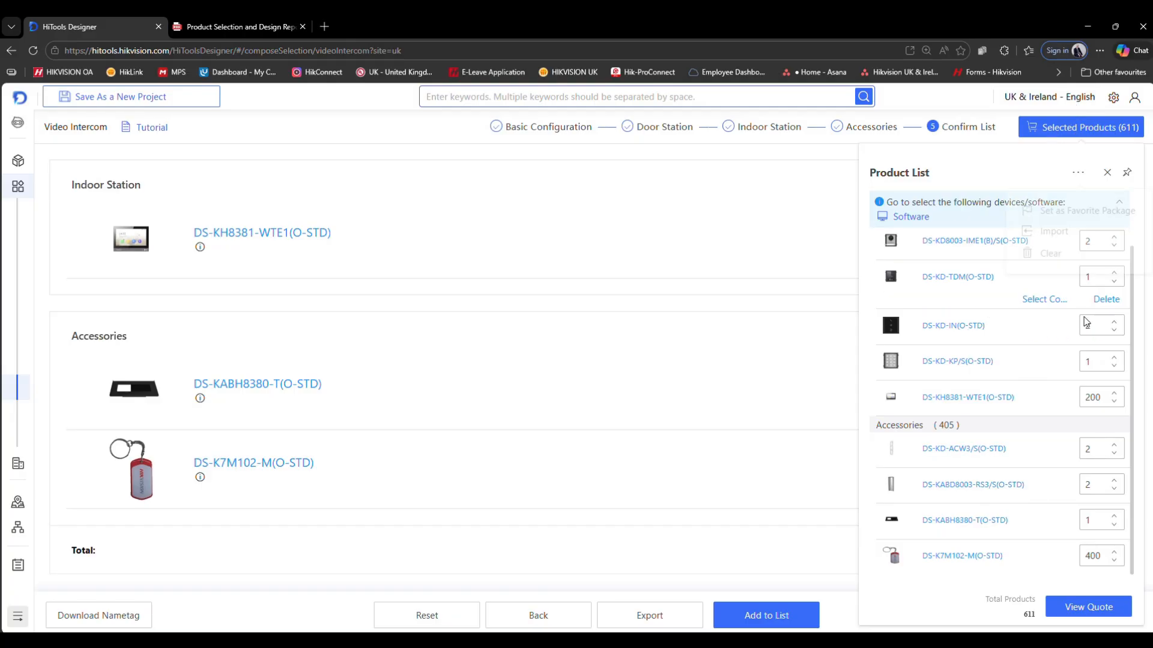
scroll(970, 293, "down", 1)
scroll(948, 258, "up", 1)
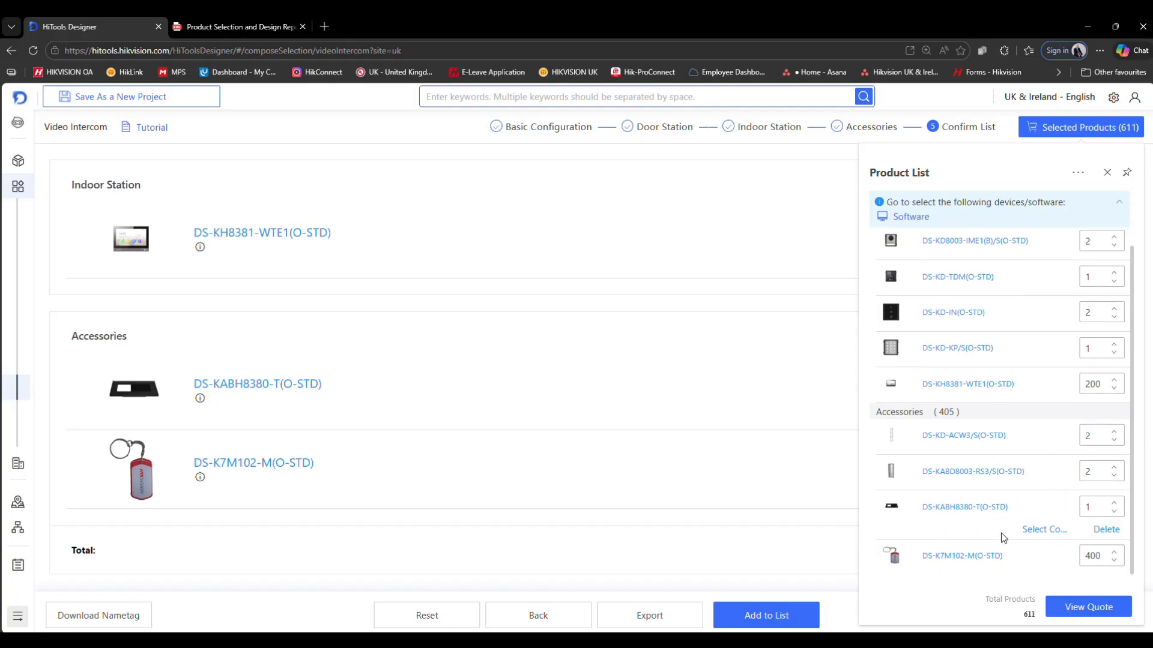
- Open the quote and upload the Hikvision-Logo (2) image as the quotation logo
left_click(1091, 609)
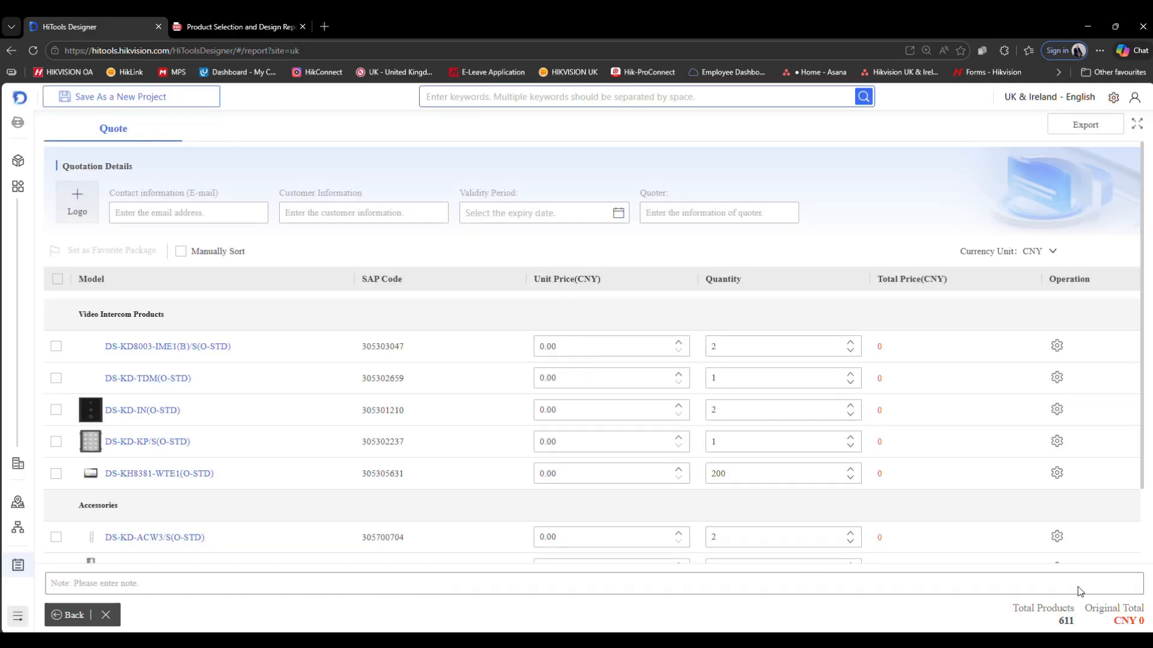
left_click(74, 201)
left_click(141, 137)
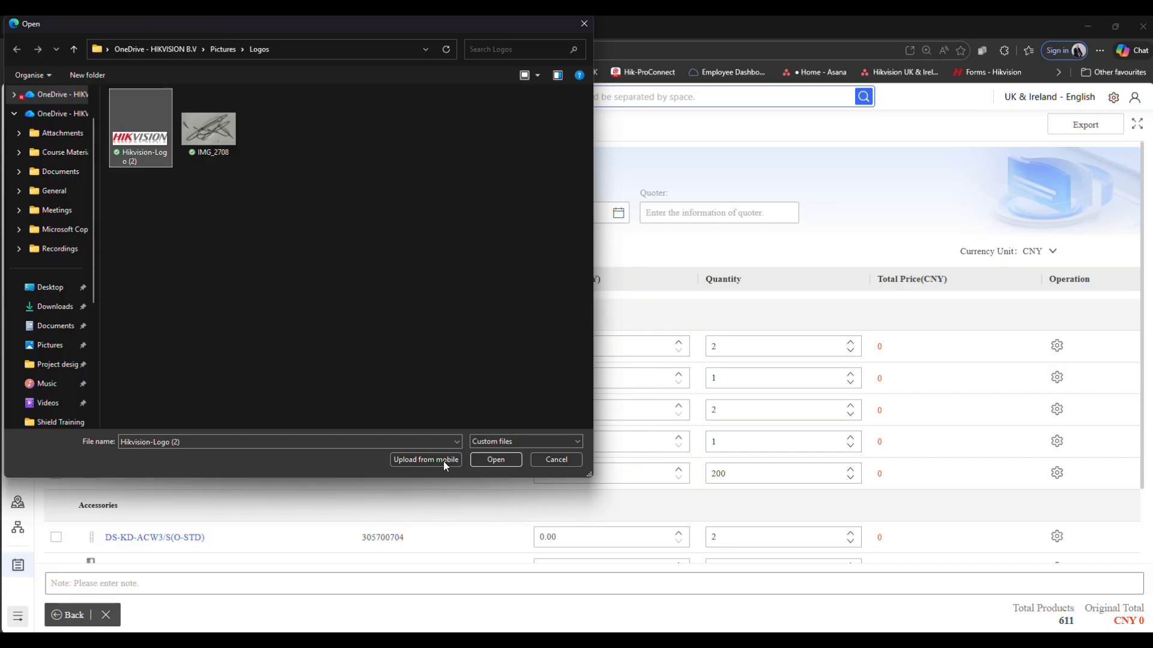
left_click(496, 460)
- Fill in the contact e-mail from the saved entries and enter the customer information
left_click(216, 213)
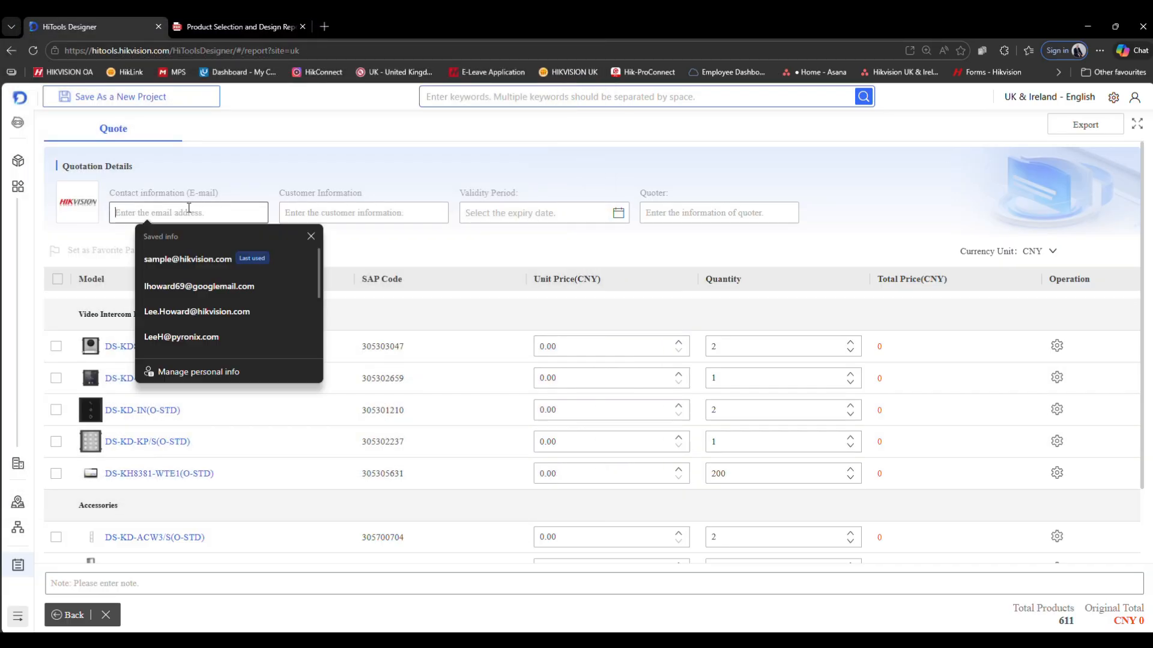
left_click(211, 262)
left_click(336, 216)
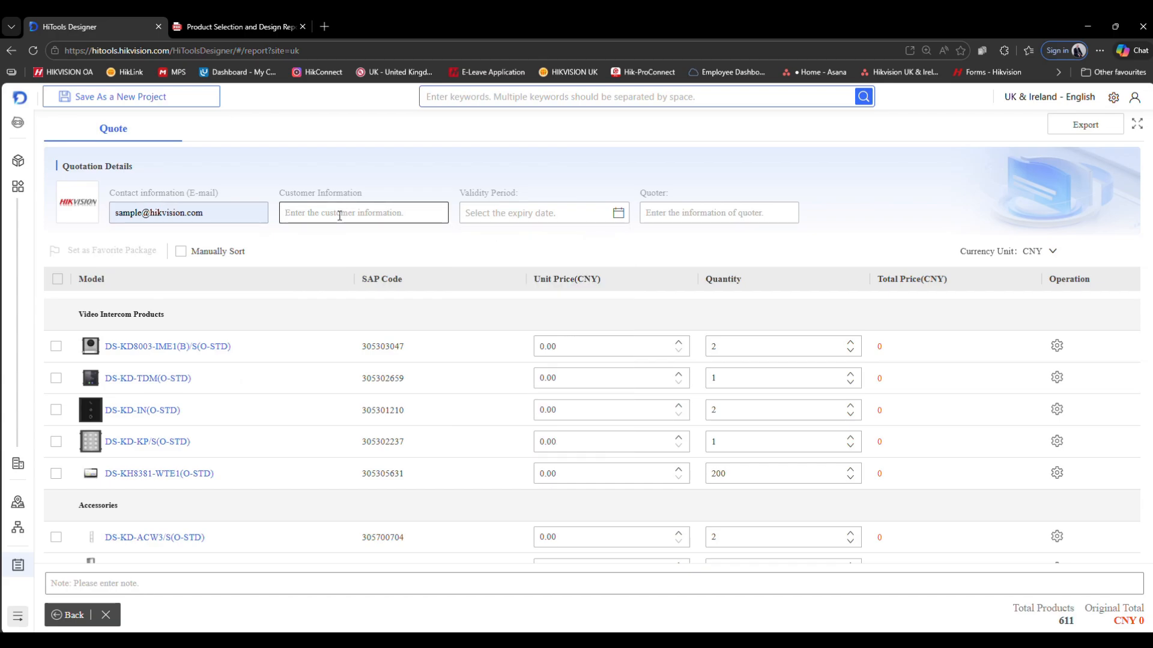
type("sampl epers")
key("BackSpace")
key("BackSpace")
type("e")
- Try to set the validity period expiry date to 31 May 2026
left_click(558, 214)
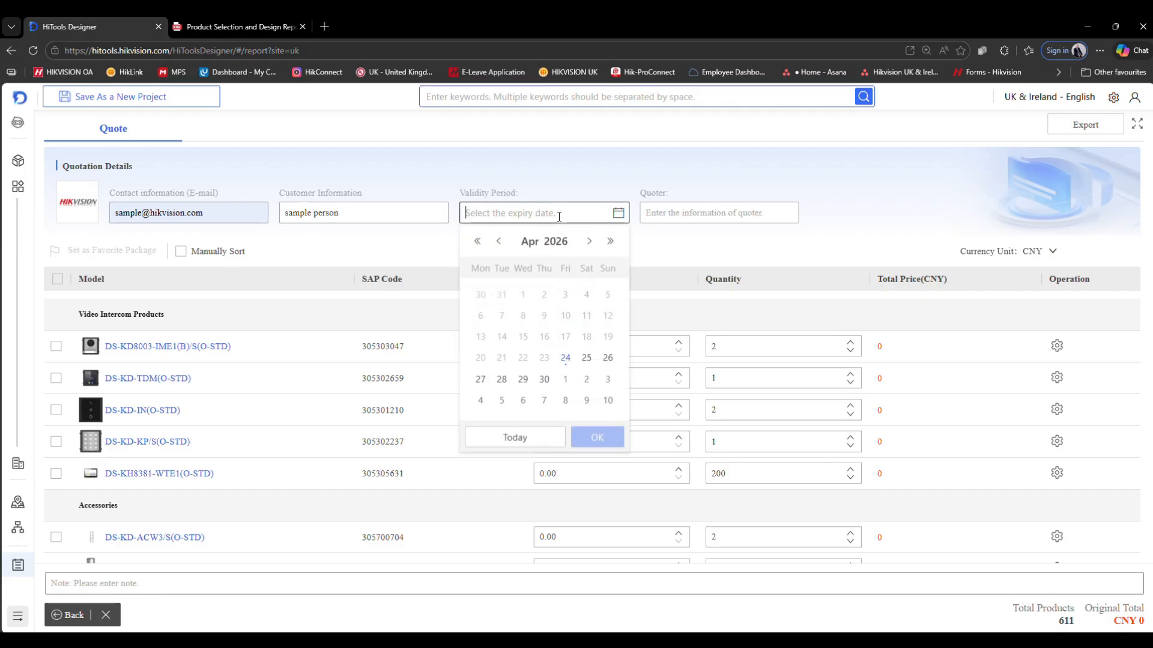
left_click(591, 242)
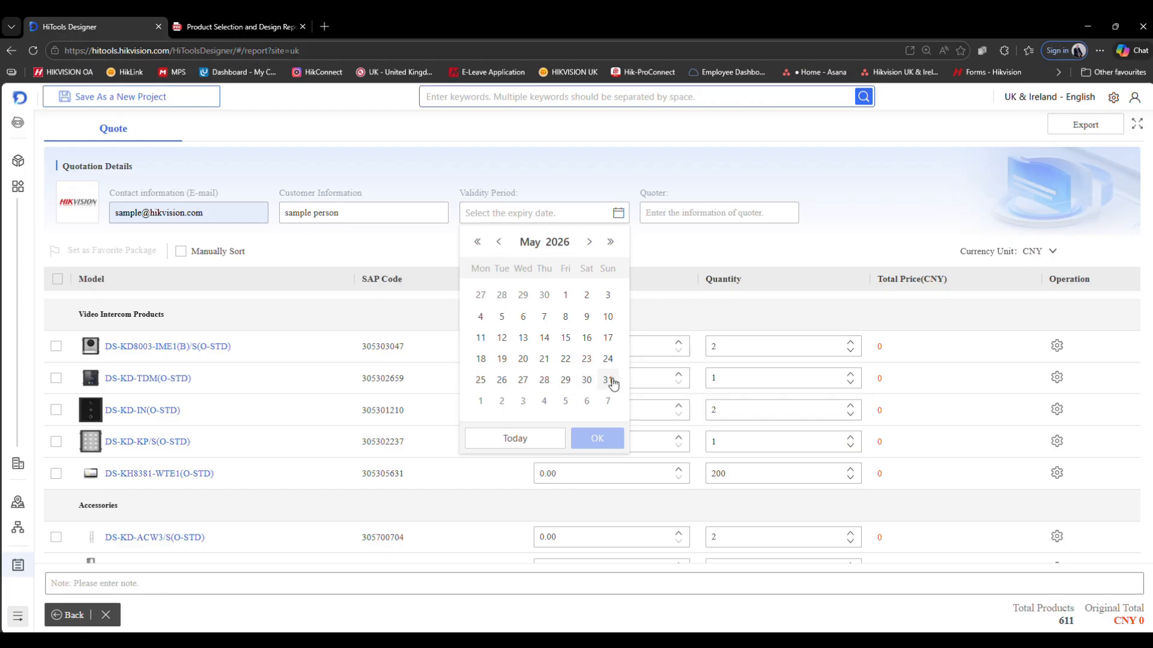
left_click(607, 379)
- Enter test test as the quoter information
left_click(691, 213)
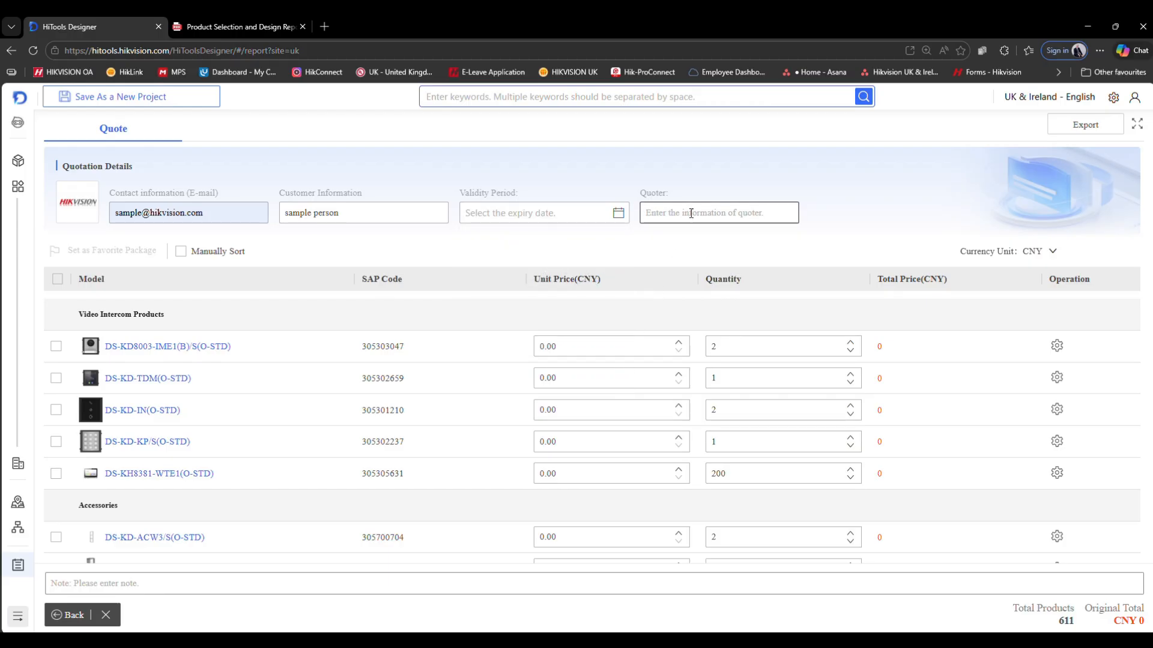
type("test test")
- Change the quote's currency unit to GBP
left_click(1046, 255)
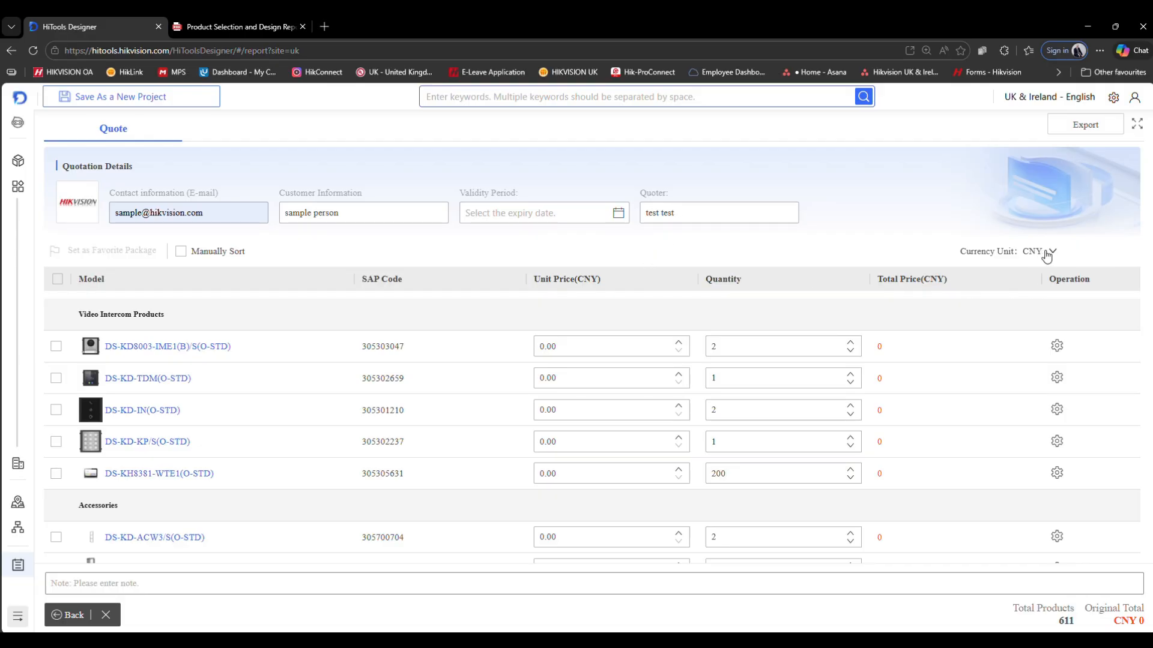
left_click(1053, 255)
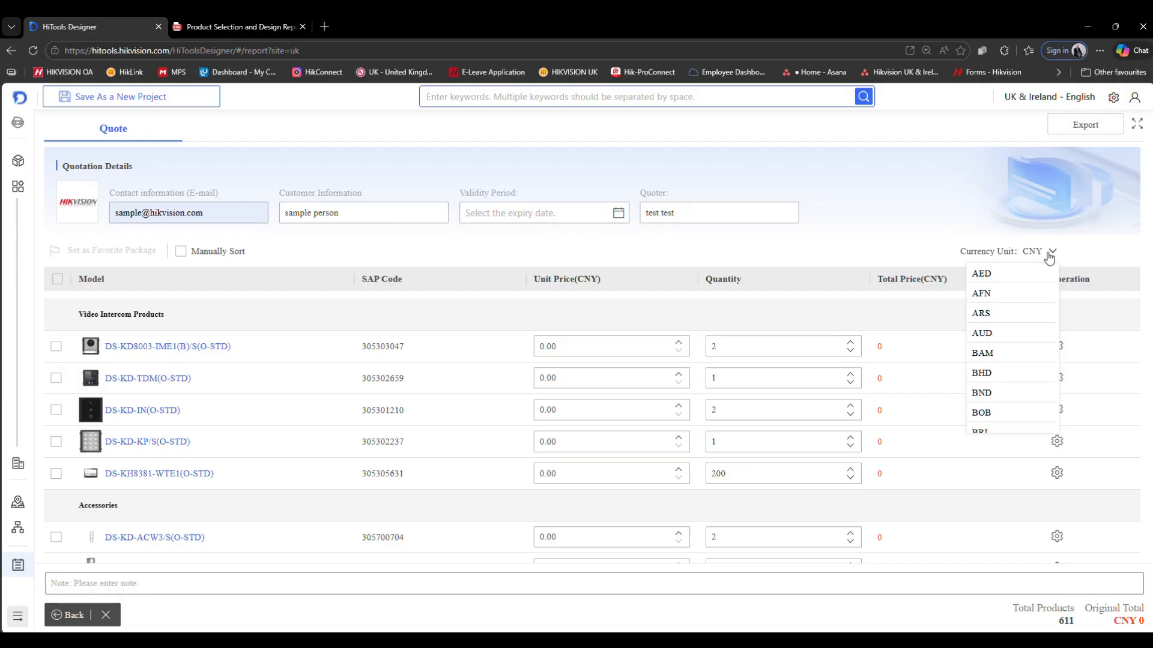
scroll(1019, 324, "down", 8)
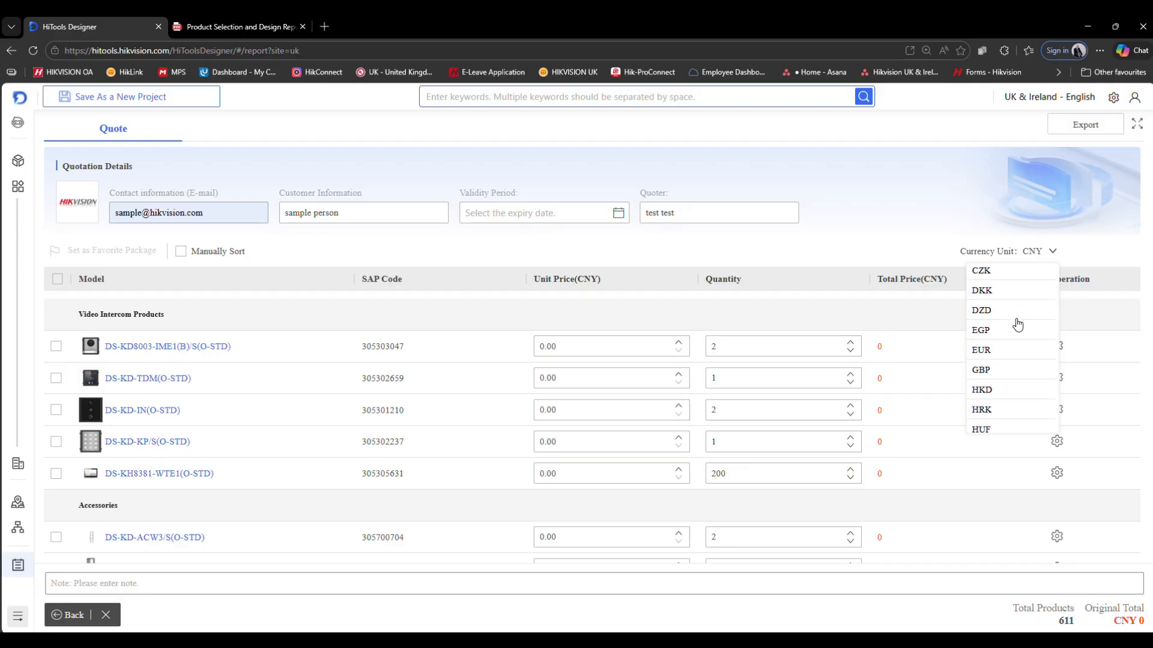
left_click(988, 371)
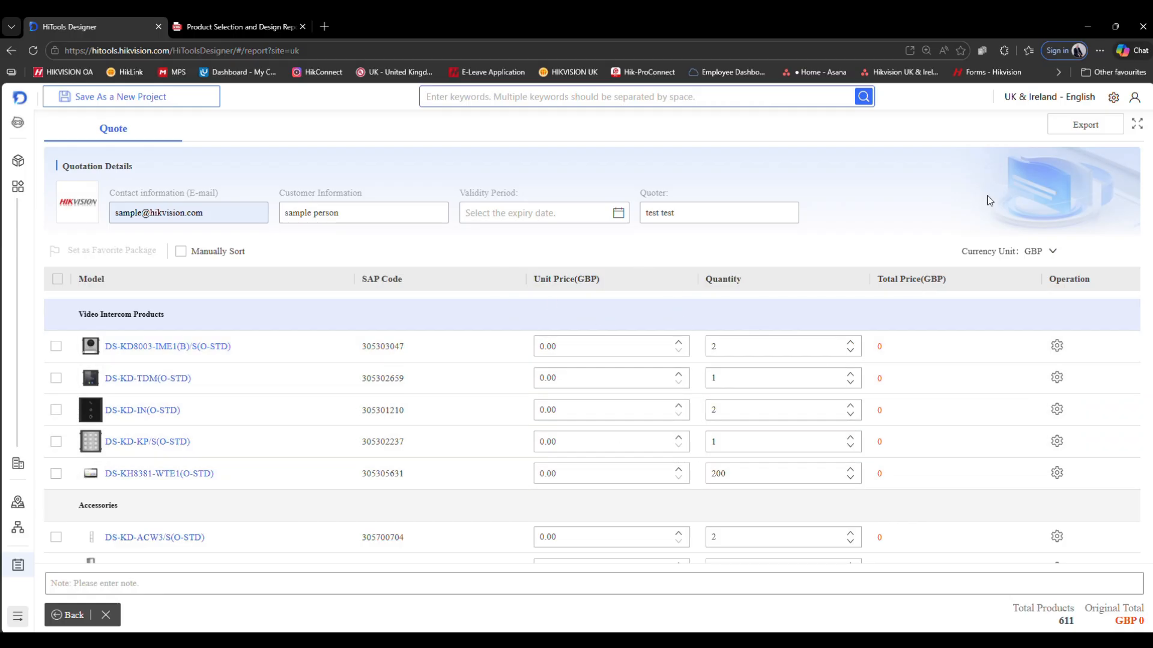
left_click(1113, 97)
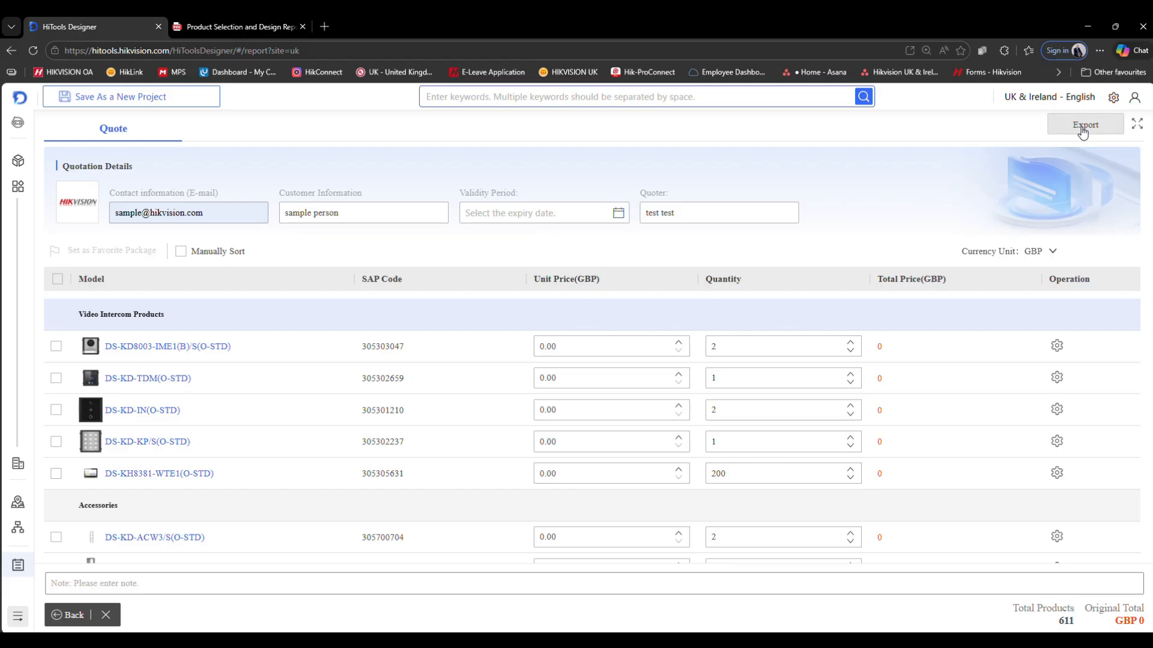
- Export the Demo project quote with both Quote and Datasheet content in PDF format only
left_click(1083, 128)
left_click(938, 157)
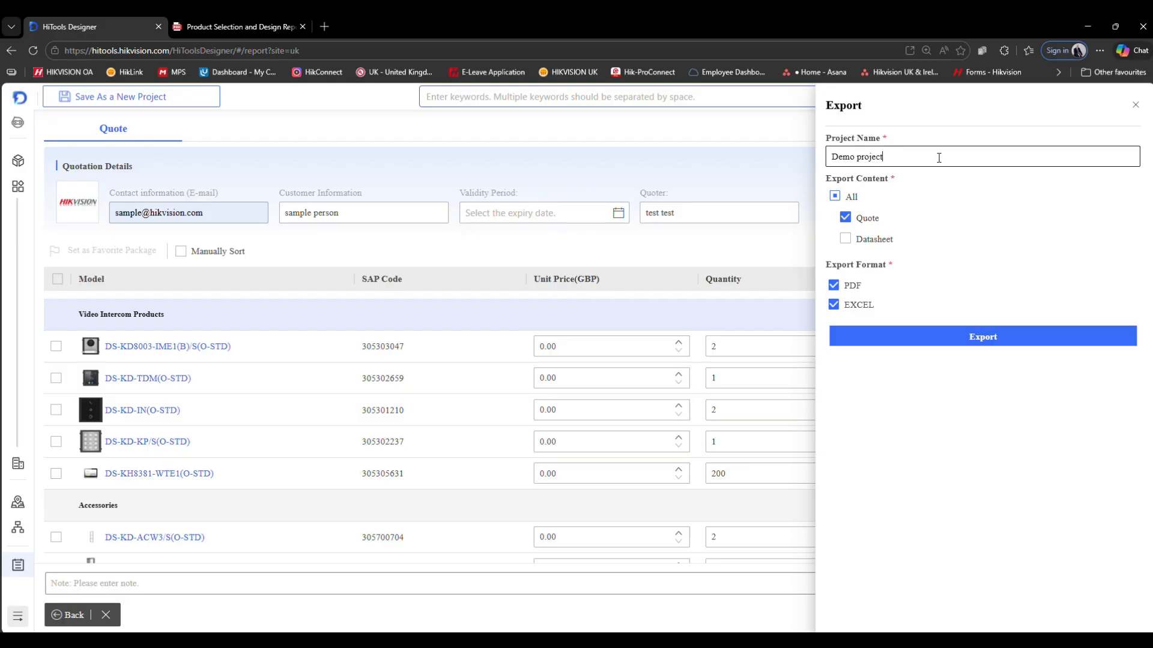
left_click(846, 240)
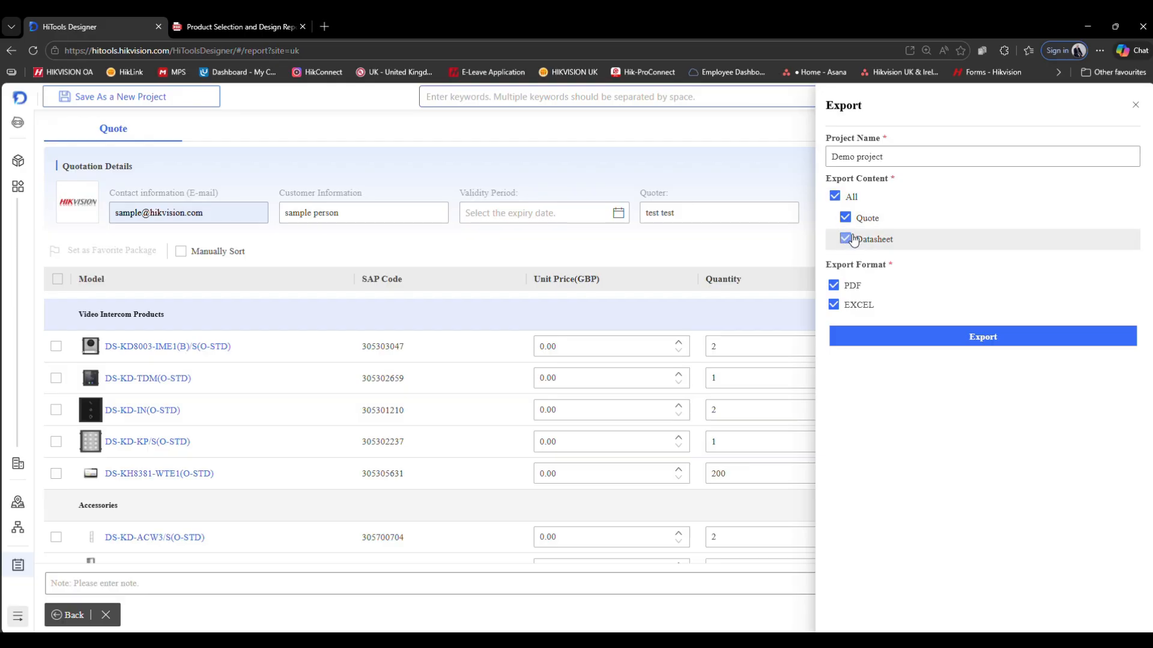
left_click(834, 304)
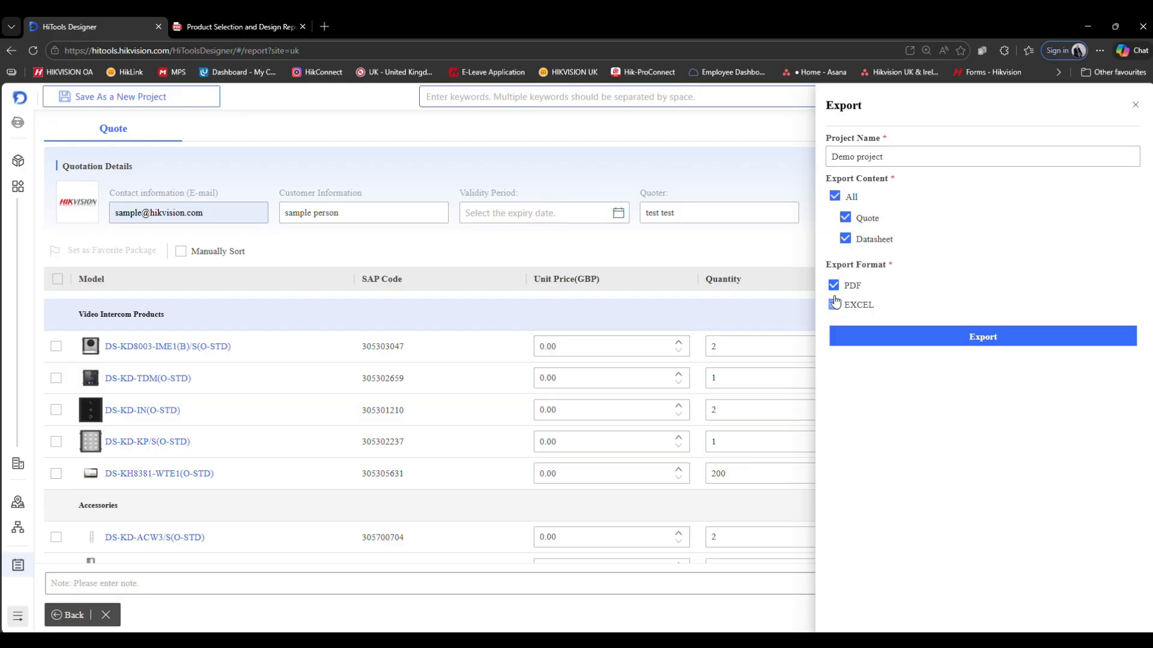
left_click(834, 304)
left_click(835, 305)
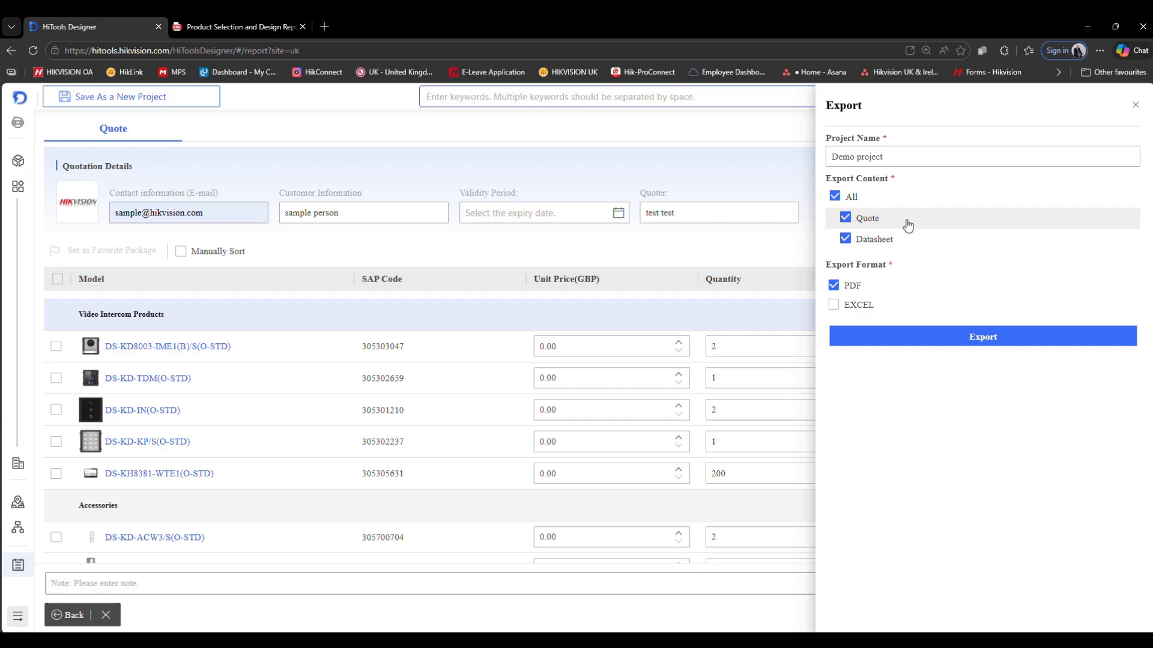
left_click(980, 338)
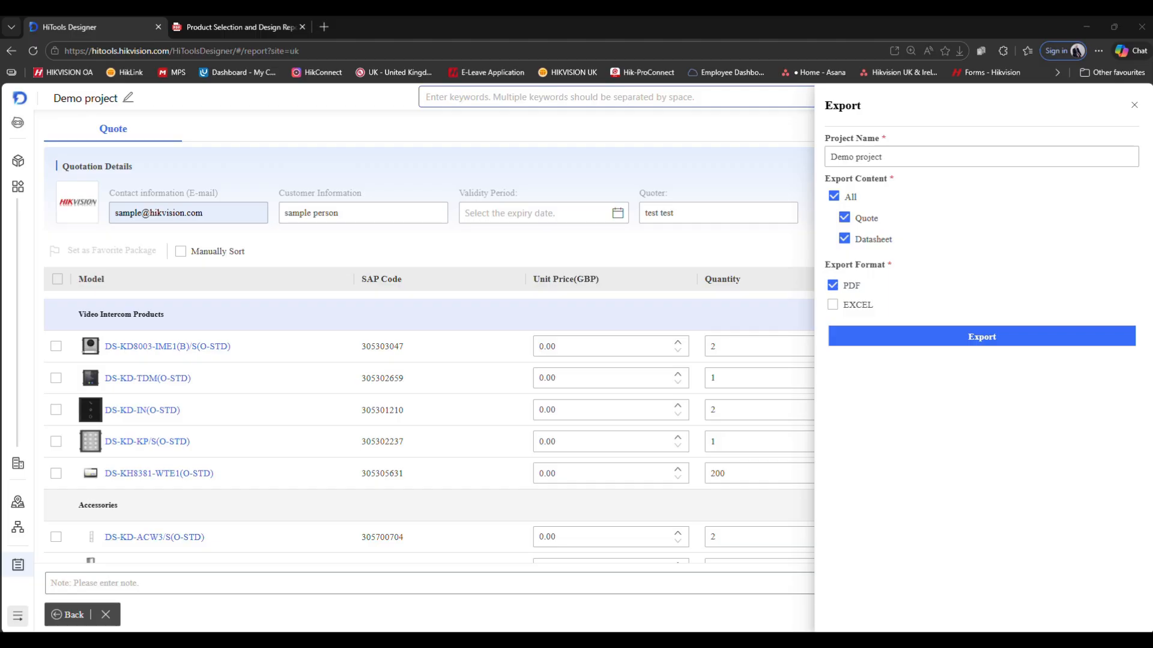
- Open the downloaded datasheet archive and review the datasheet files it contains, then close the window
left_click_drag(0, 138, 469, 89)
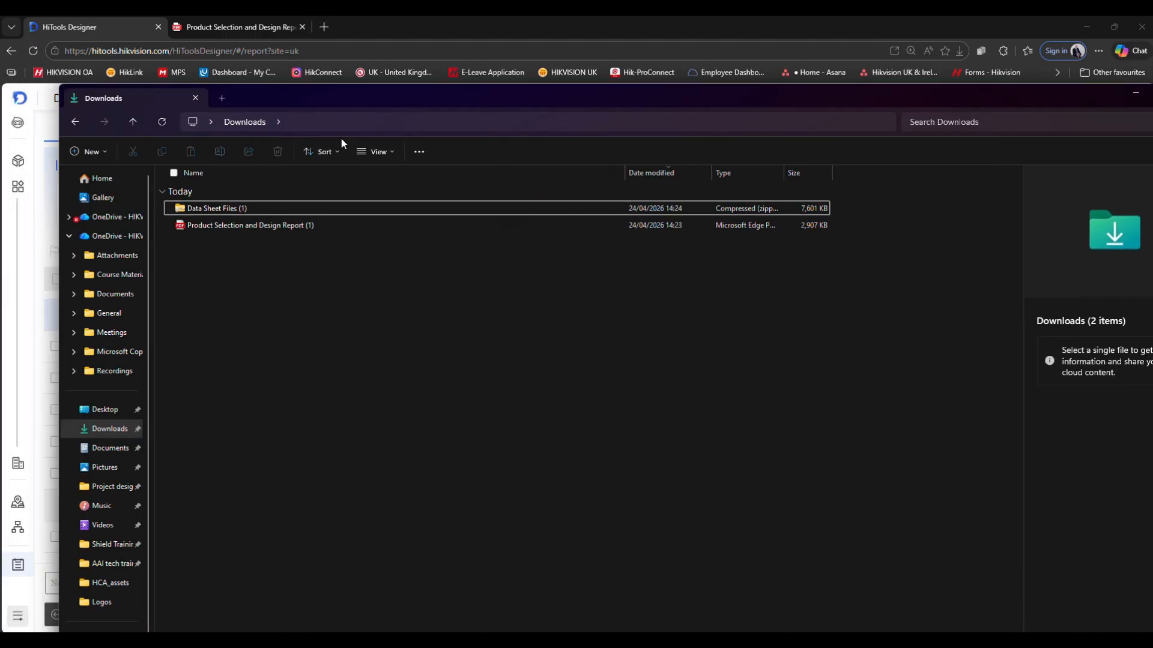
double_click(203, 209)
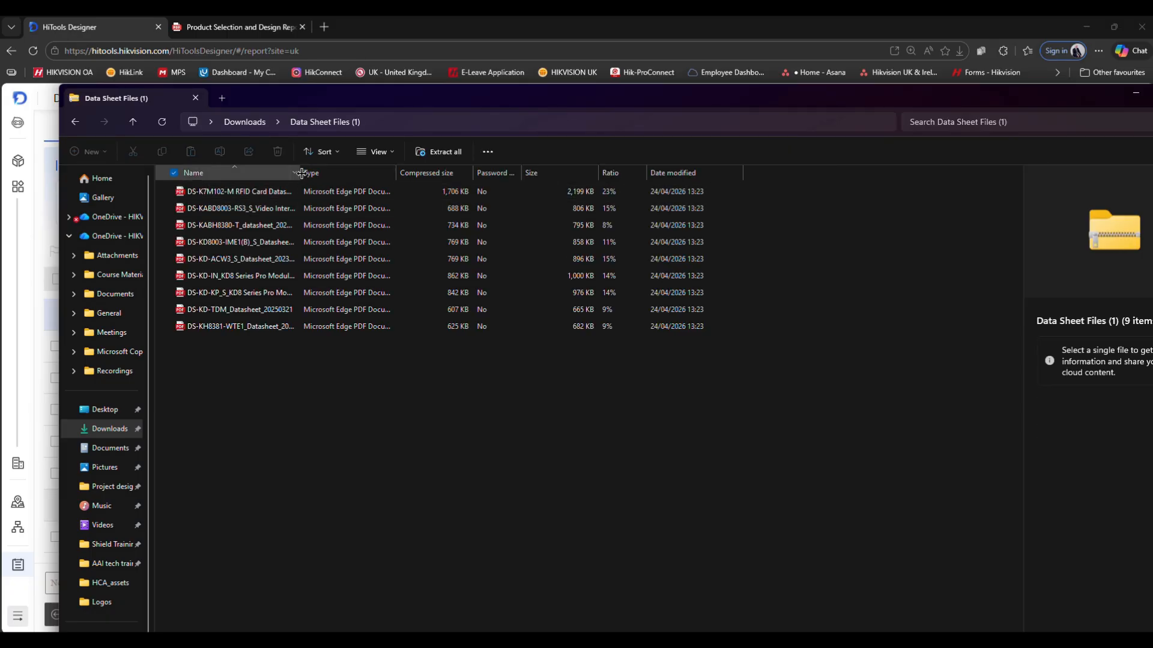
left_click_drag(301, 174, 542, 175)
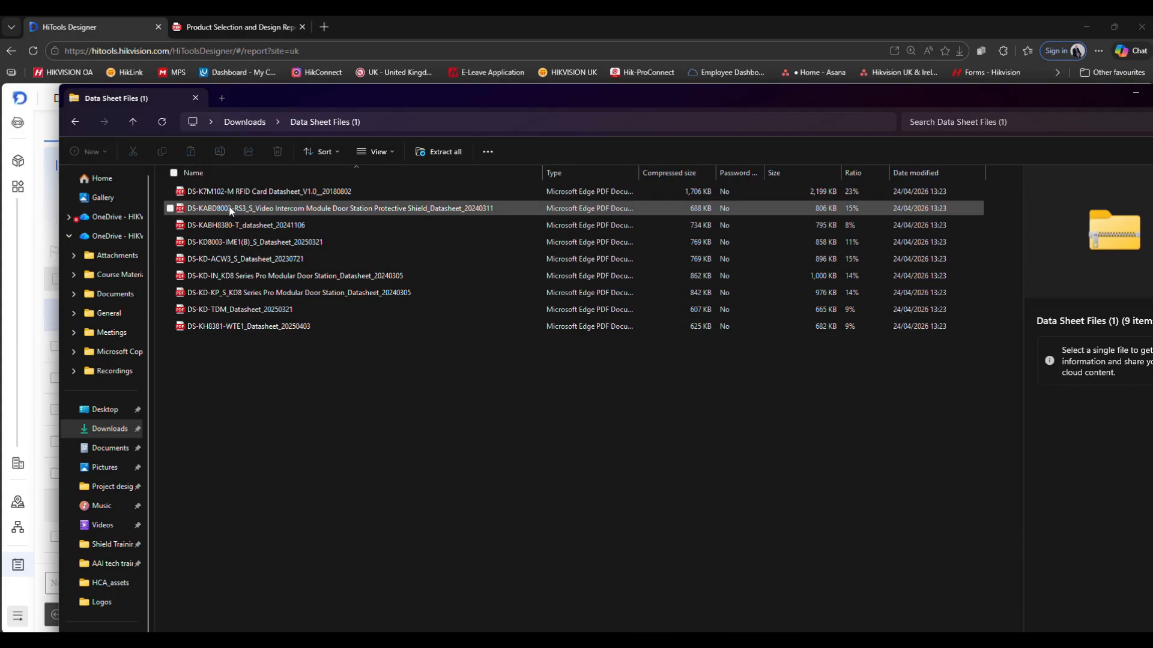
left_click_drag(775, 86, 683, 114)
left_click_drag(453, 122, 377, 140)
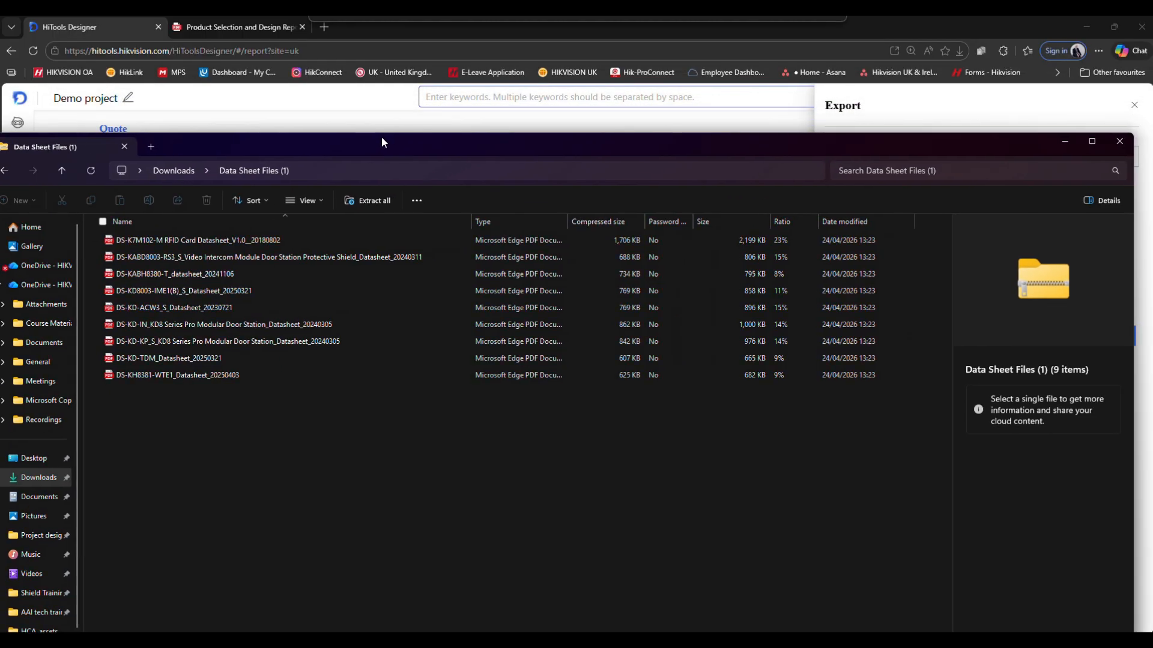
left_click(1120, 146)
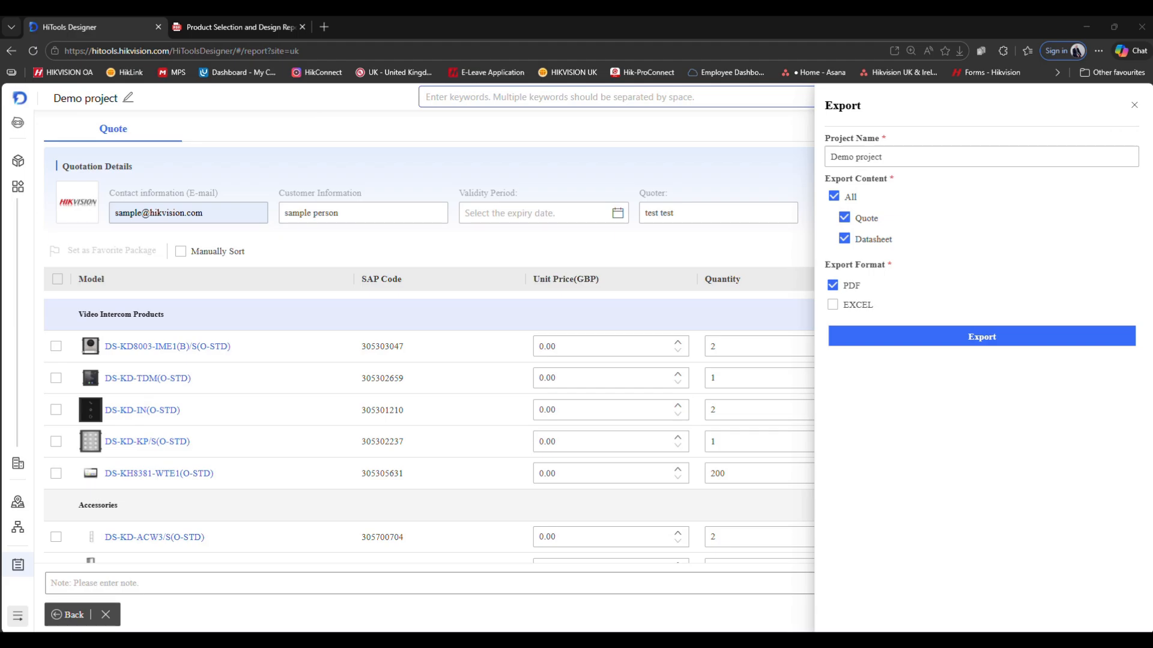
- Open the exported Product Selection and Design Report PDF from Downloads and scroll through the bill of quotation
key("super+e")
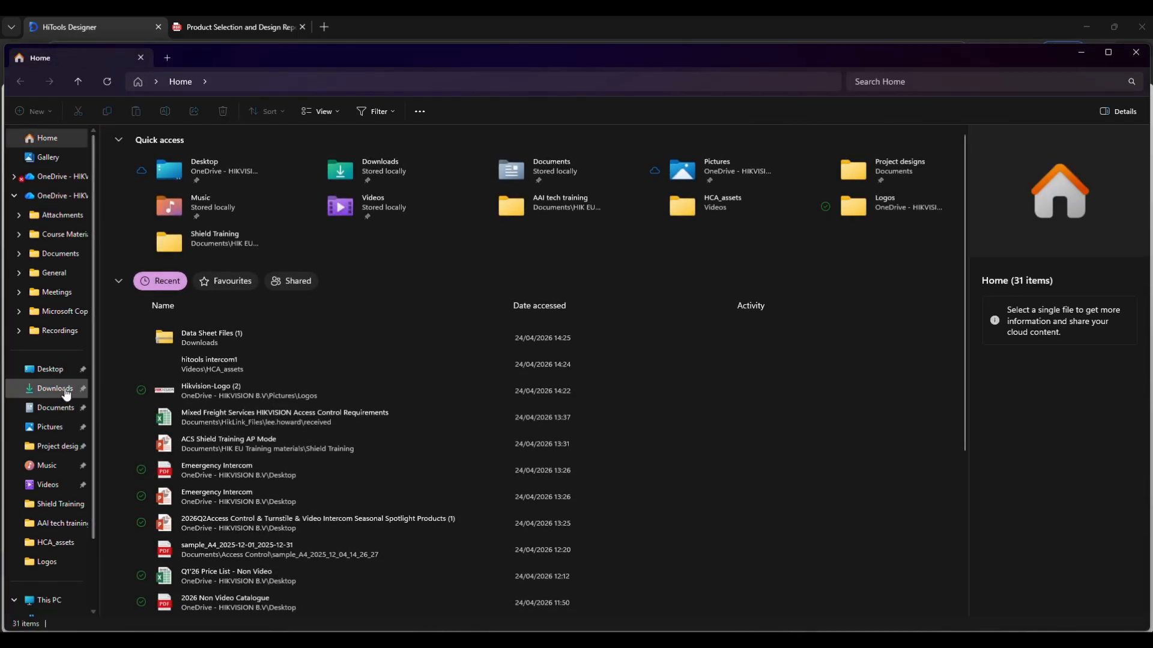
left_click(66, 392)
double_click(171, 186)
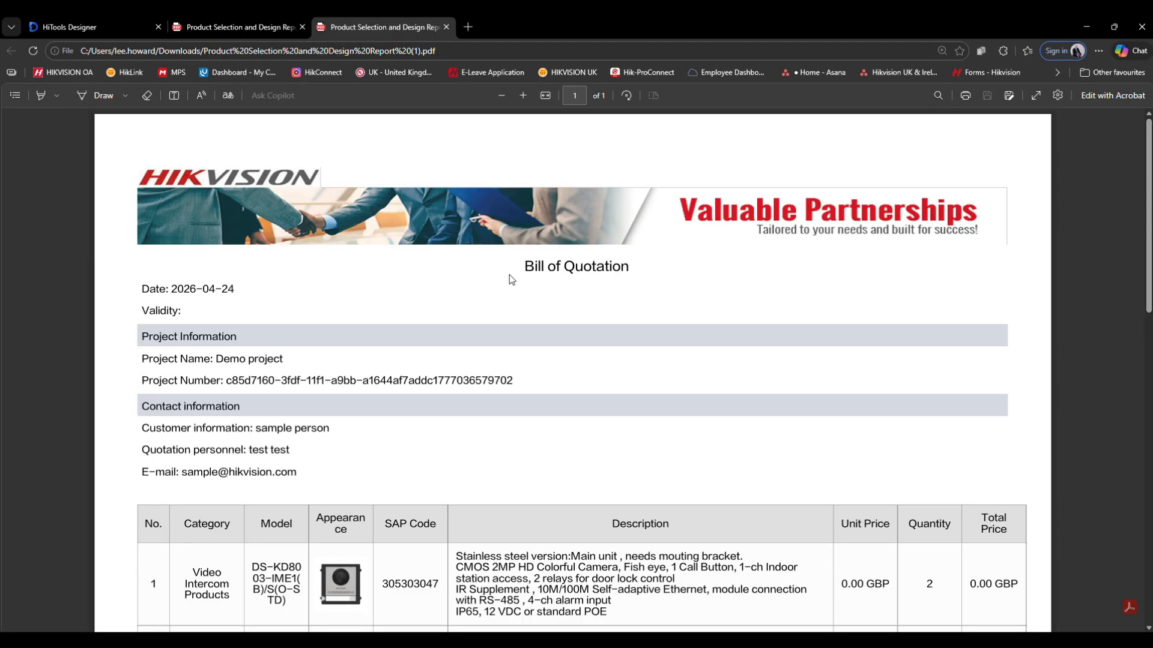
scroll(526, 324, "down", 3)
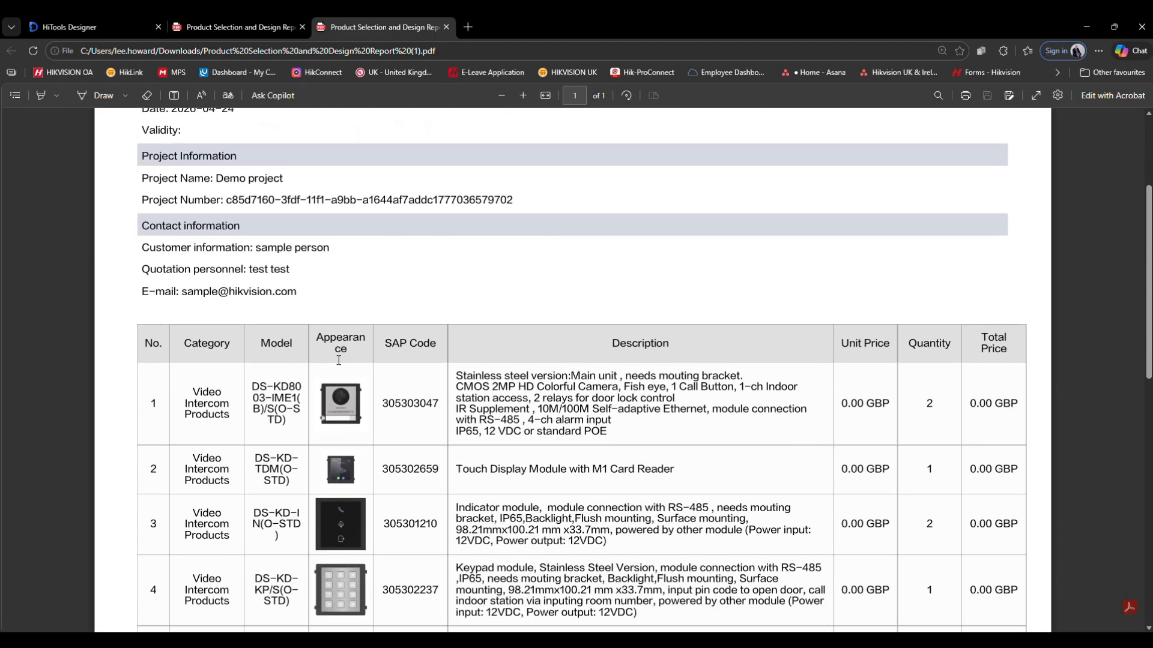
scroll(459, 329, "down", 1)
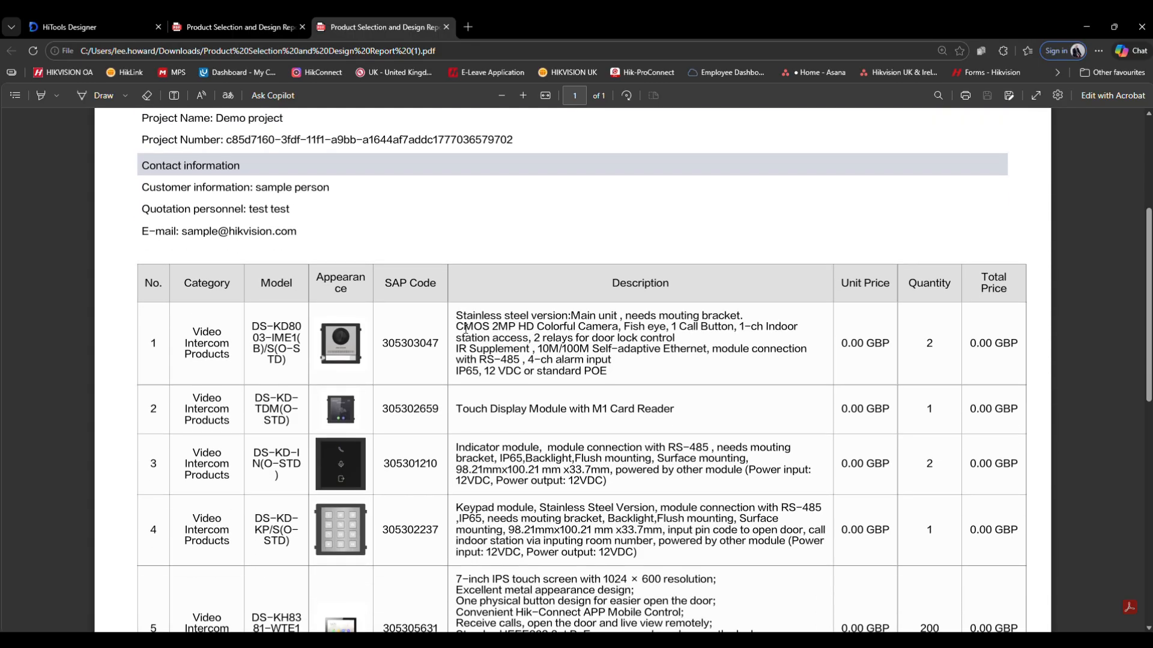
scroll(465, 328, "down", 1)
scroll(728, 339, "down", 8)
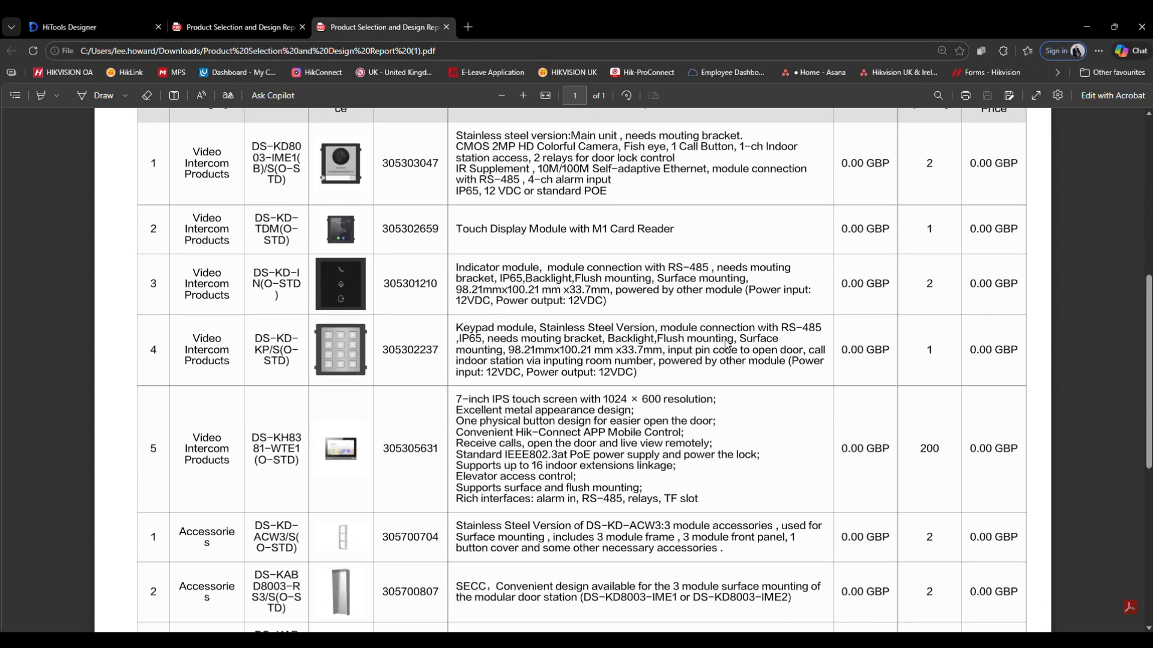
scroll(727, 344, "up", 5)
scroll(727, 344, "up", 1)
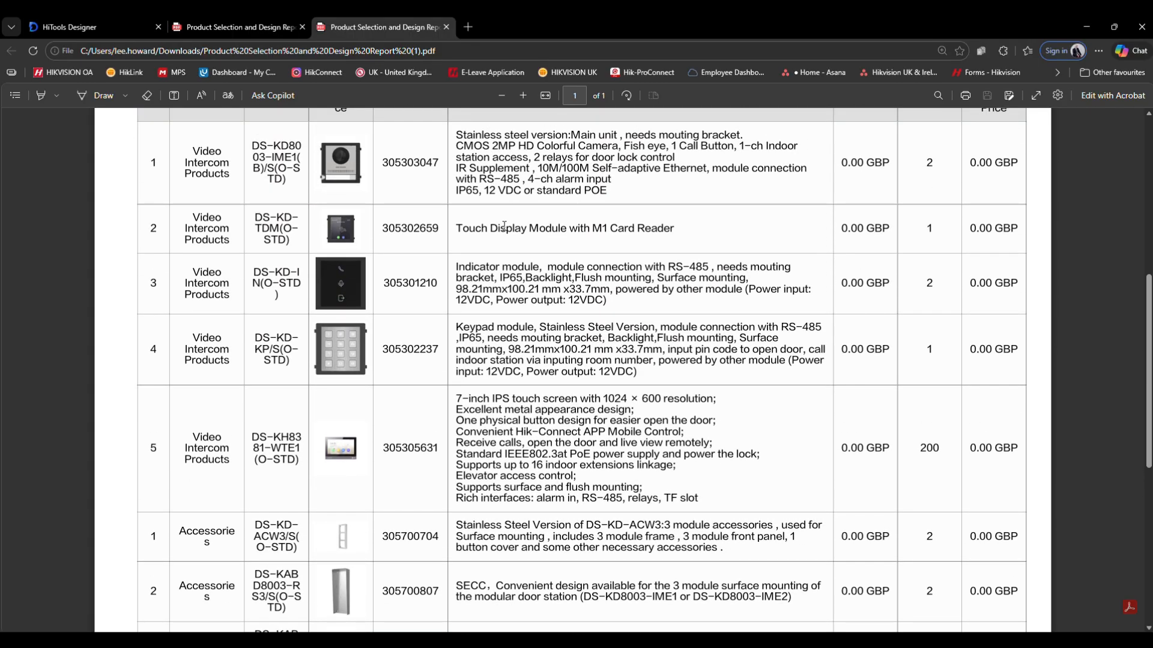
scroll(531, 277, "up", 3)
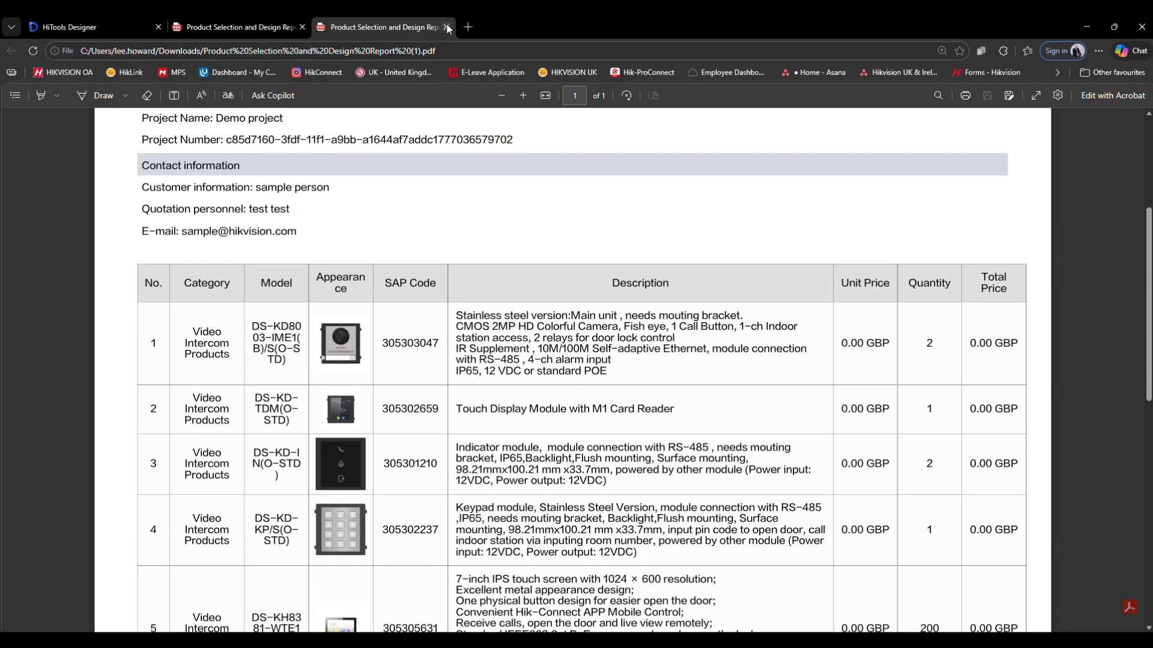
- Close the report tabs and the export panel, returning to the designer home page
left_click(446, 26)
left_click(302, 27)
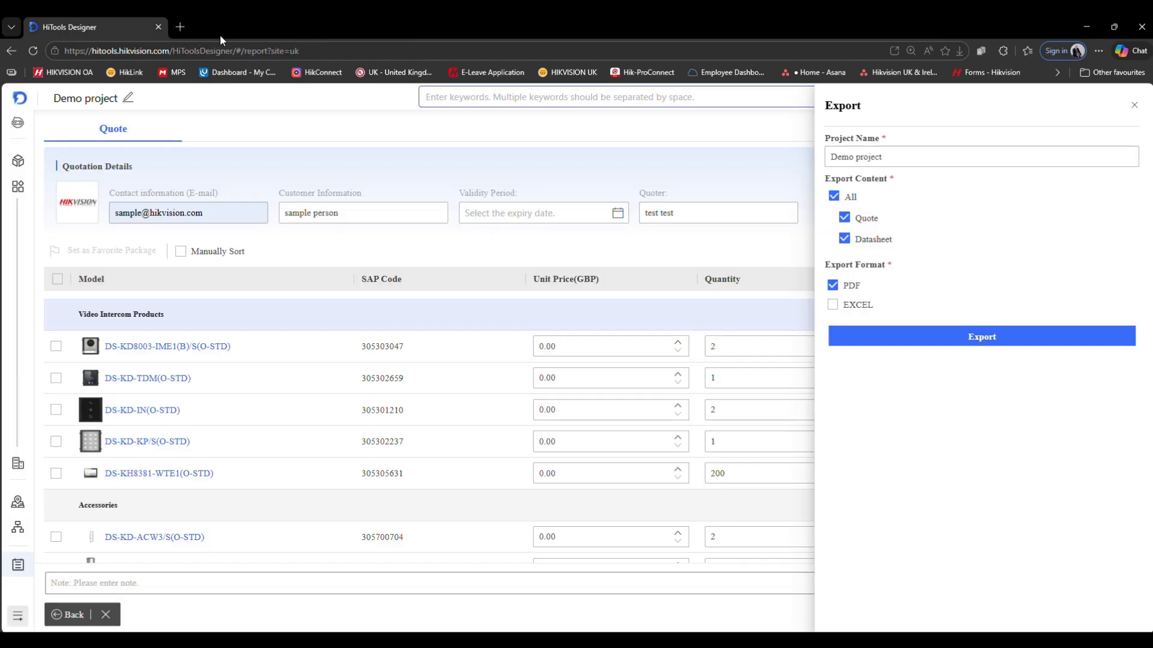
left_click(1133, 107)
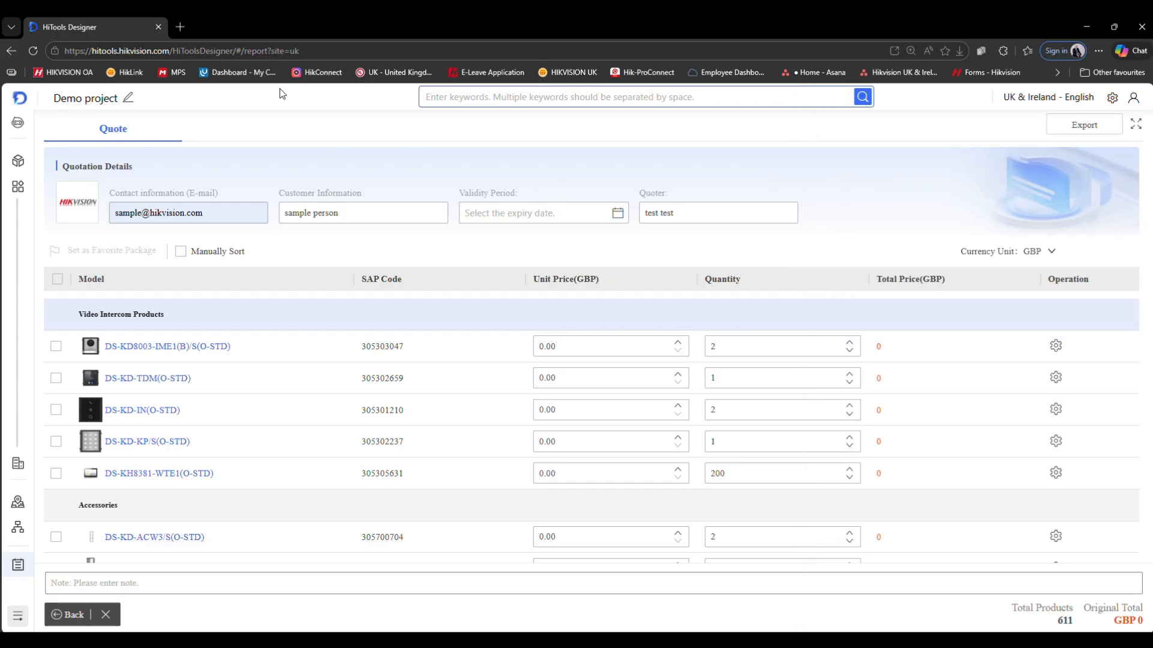
left_click(16, 101)
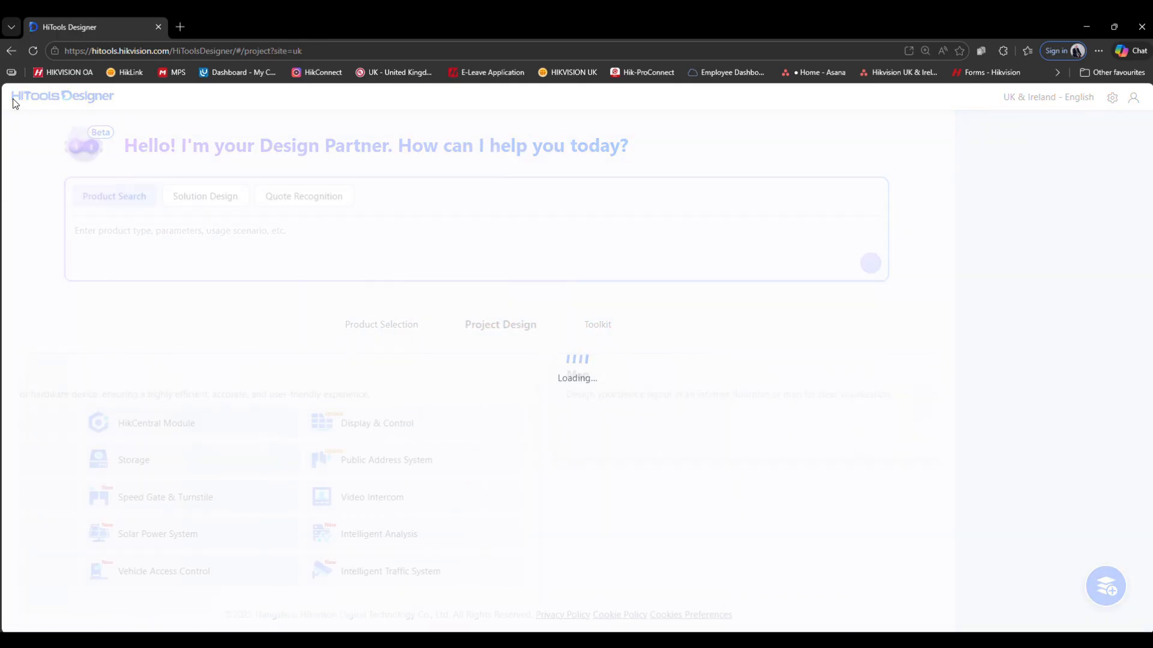